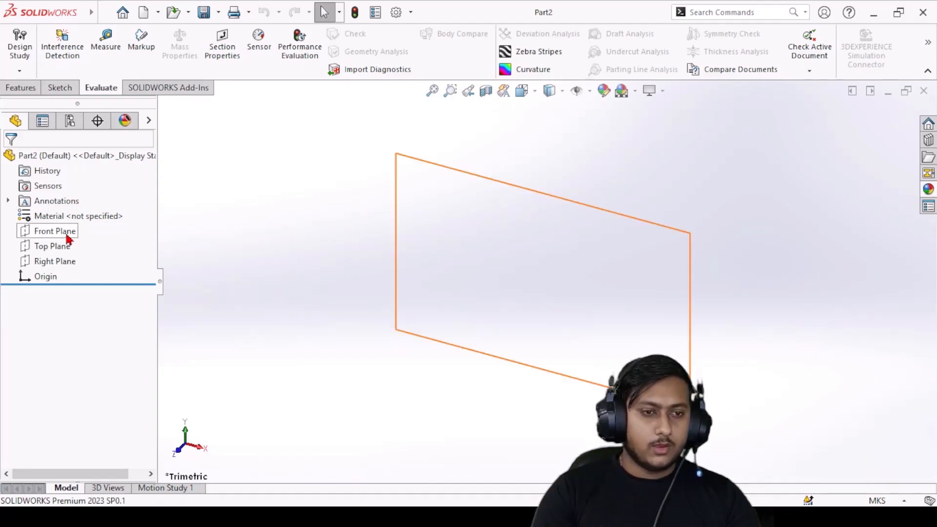
Step: Start a new sketch on the Front Plane
{"action": "left_click", "coordinate": [53, 249]}
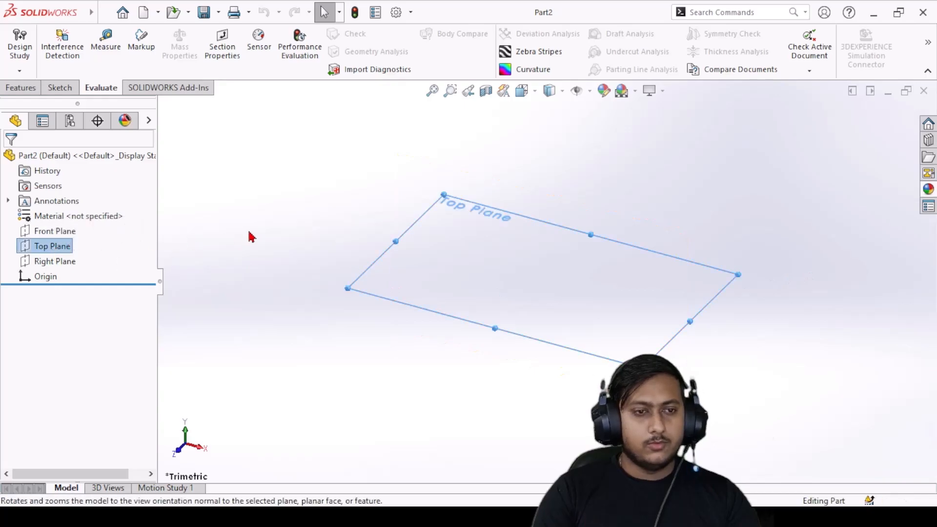
{"action": "left_click", "coordinate": [68, 233]}
{"action": "left_click", "coordinate": [78, 214]}
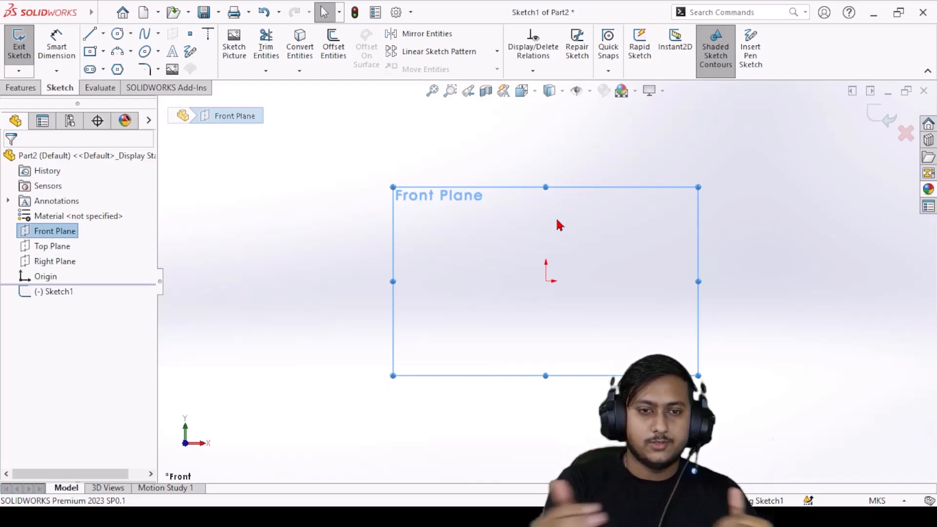
Step: Draw a vertical centerline about 0.16 m long passing through the origin
{"action": "left_click", "coordinate": [103, 33]}
{"action": "left_click", "coordinate": [122, 67]}
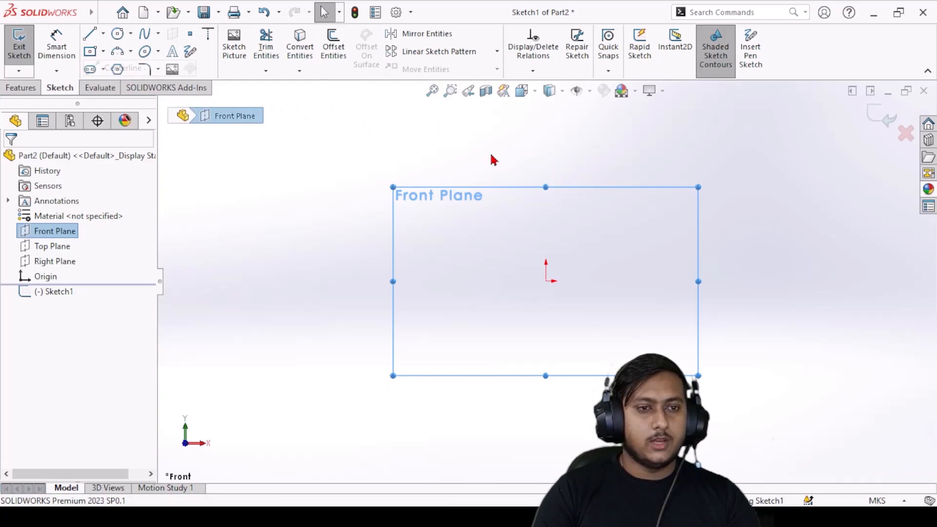
{"action": "left_click", "coordinate": [546, 137]}
{"action": "left_click", "coordinate": [547, 407]}
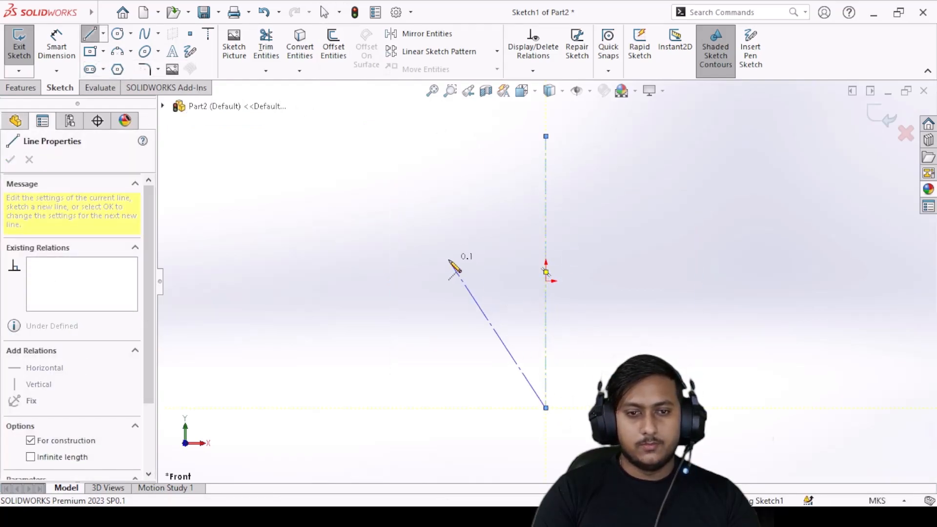
{"action": "key", "text": "Escape"}
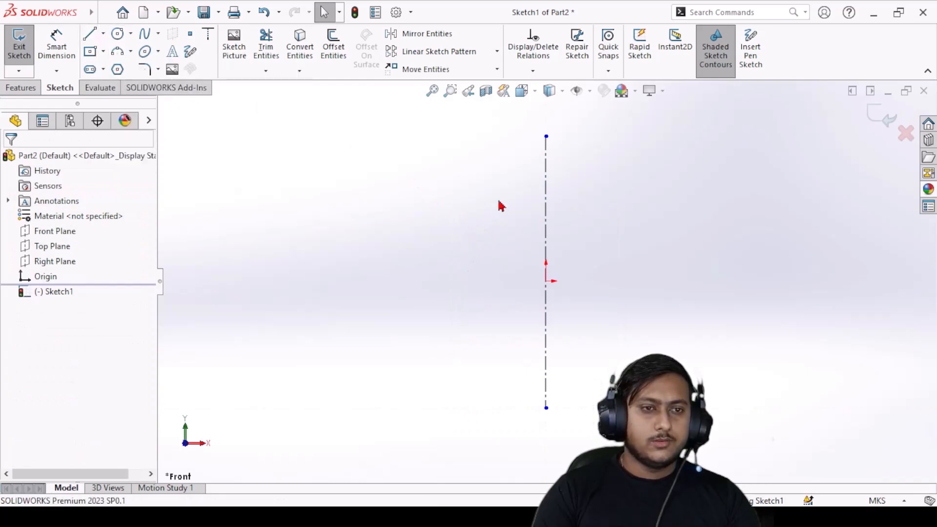
Step: Dimension the vertical centerline's length and set it to 0.03 m
{"action": "left_click", "coordinate": [57, 41]}
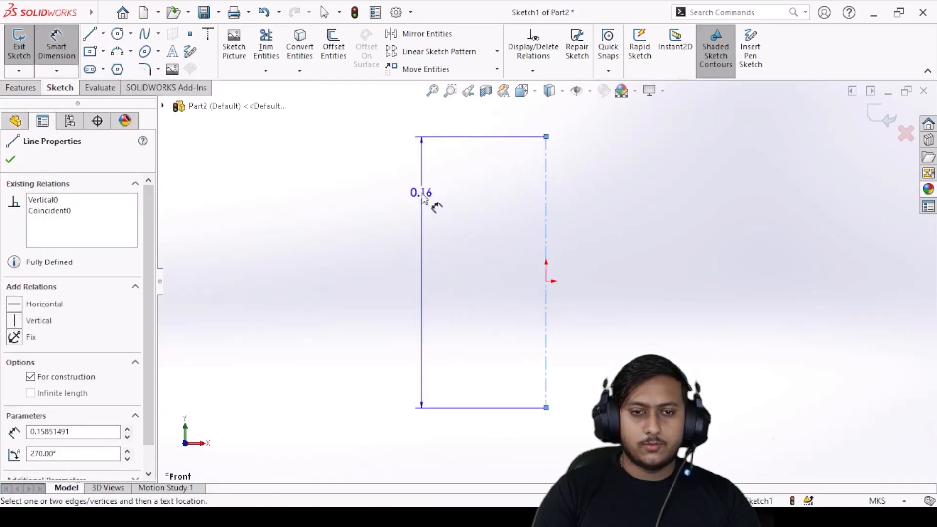
{"action": "left_click", "coordinate": [343, 221]}
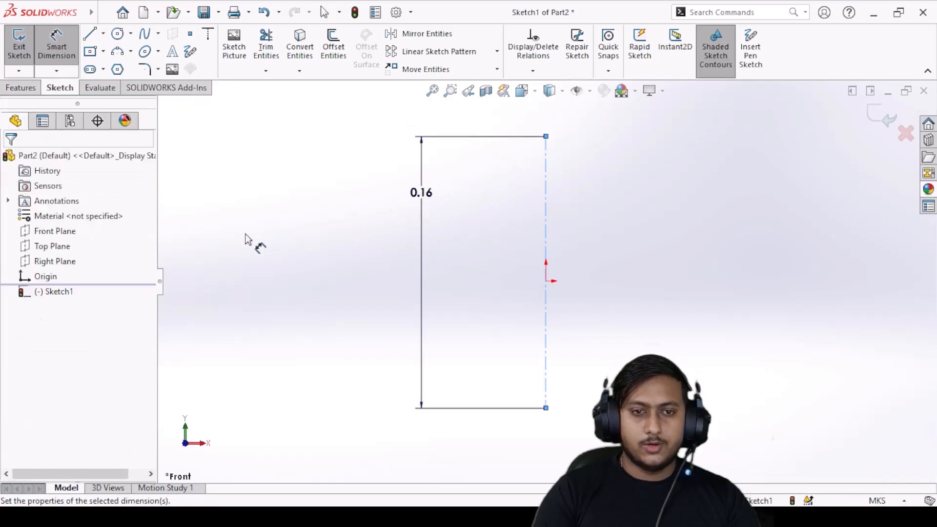
{"action": "left_click", "coordinate": [364, 175]}
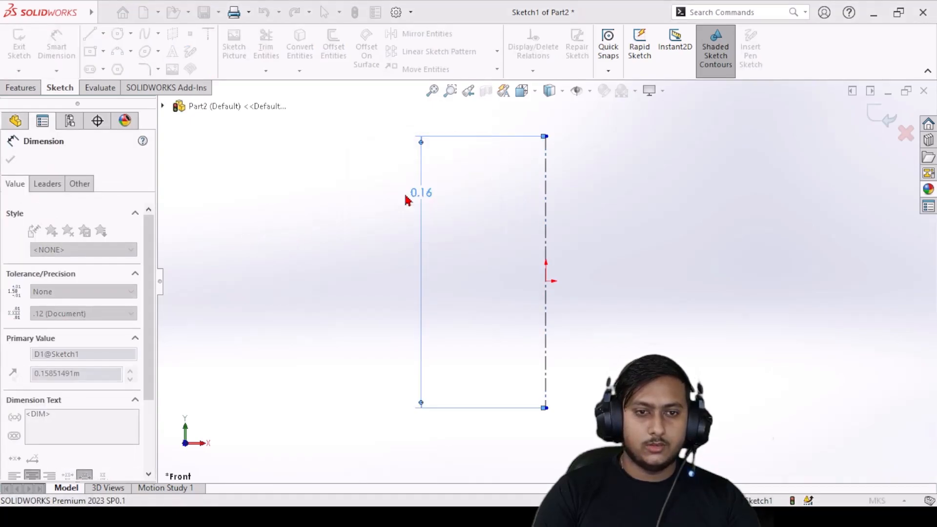
{"action": "left_click", "coordinate": [422, 193]}
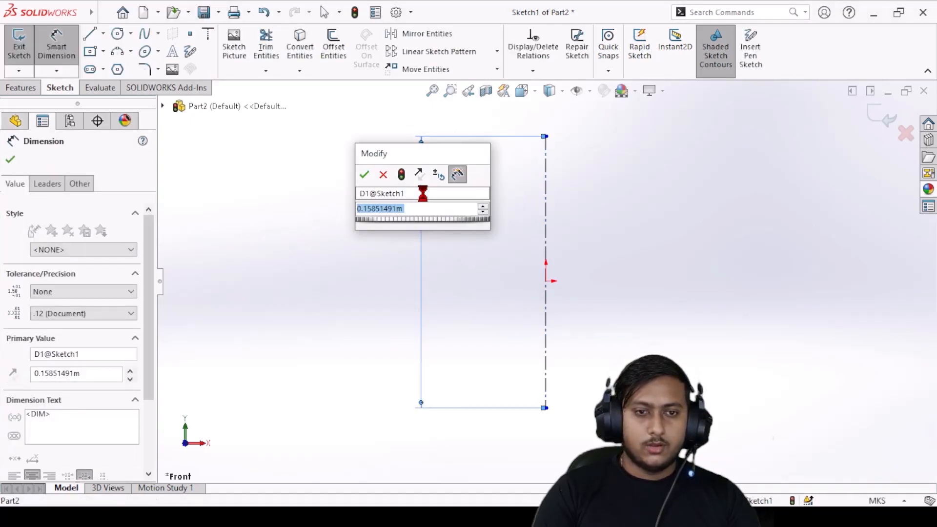
{"action": "type", "text": "0.05"}
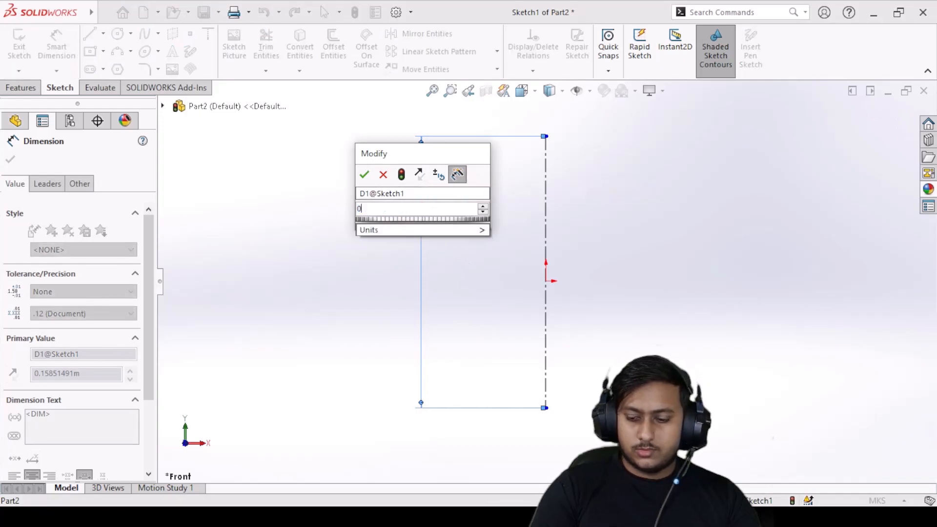
{"action": "key", "text": "Return"}
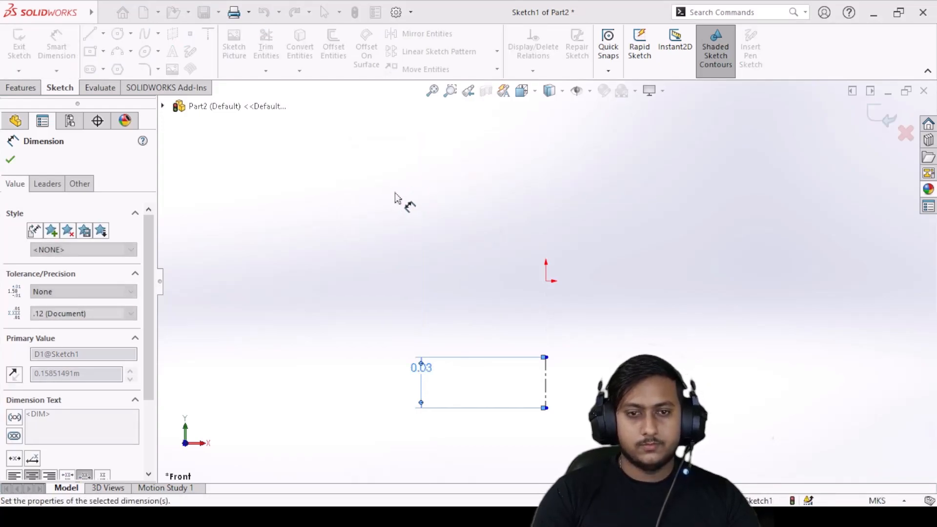
{"action": "scroll", "coordinate": [584, 412], "scroll_direction": "down", "scroll_amount": 3}
{"action": "scroll", "coordinate": [496, 359], "scroll_direction": "down", "scroll_amount": 2}
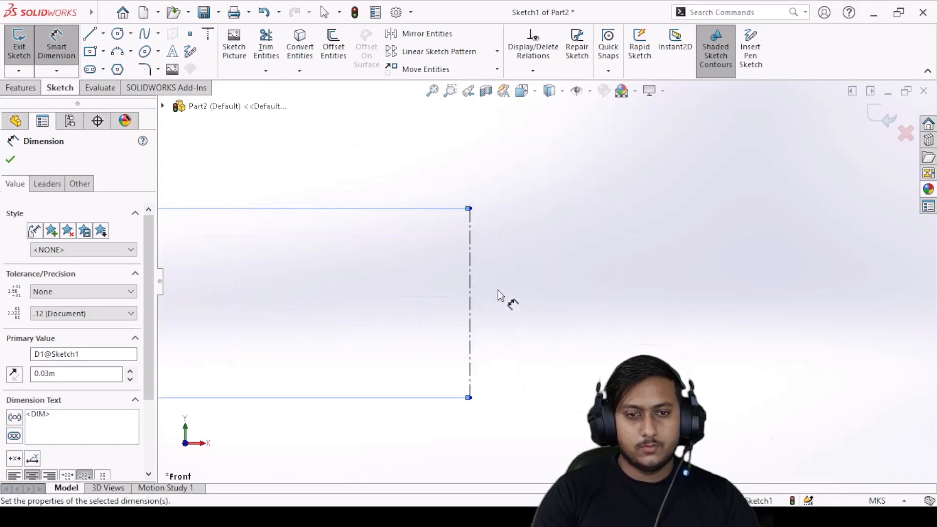
{"action": "left_click", "coordinate": [10, 161]}
{"action": "scroll", "coordinate": [435, 339], "scroll_direction": "up", "scroll_amount": 3}
{"action": "scroll", "coordinate": [523, 280], "scroll_direction": "down", "scroll_amount": 4}
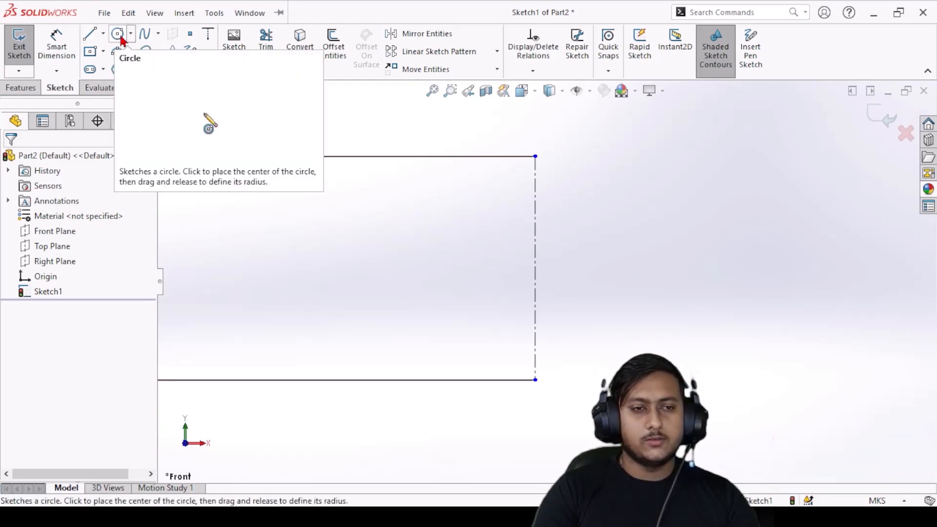
Step: Draw a horizontal centerline about 0.02 m long, going right from the upper end of the vertical centerline
{"action": "left_click", "coordinate": [103, 35]}
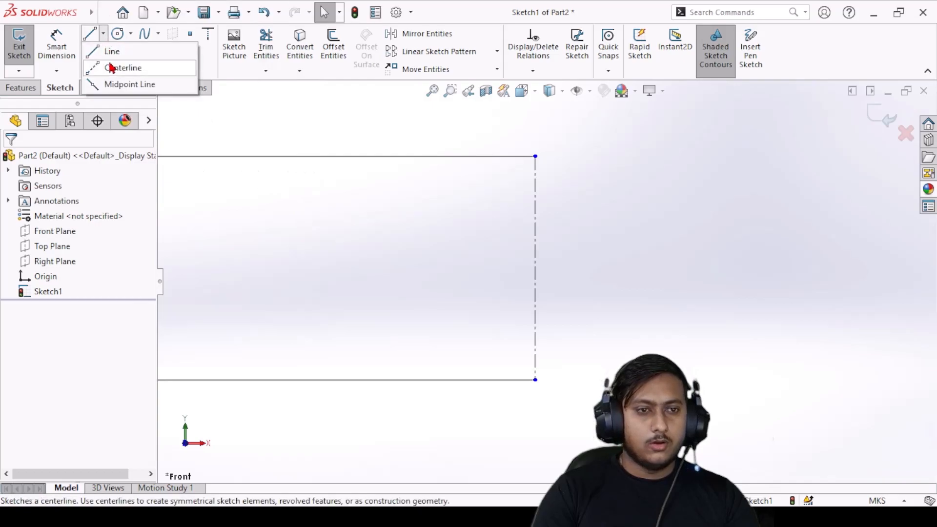
{"action": "left_click", "coordinate": [112, 66]}
{"action": "left_click", "coordinate": [535, 156]}
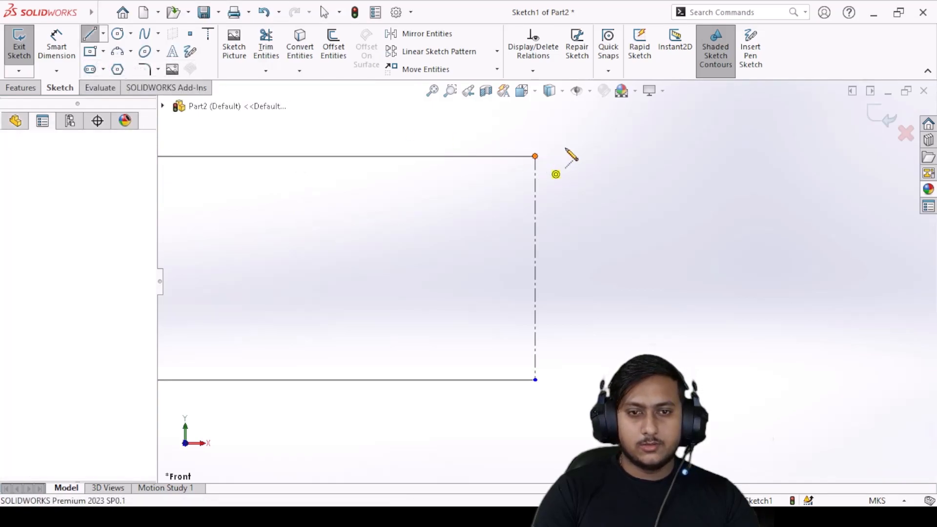
{"action": "left_click", "coordinate": [685, 157]}
{"action": "right_click", "coordinate": [619, 115]}
{"action": "left_click", "coordinate": [650, 123]}
Step: Set the horizontal centerline's length to 0.01 m
{"action": "left_click", "coordinate": [637, 156]}
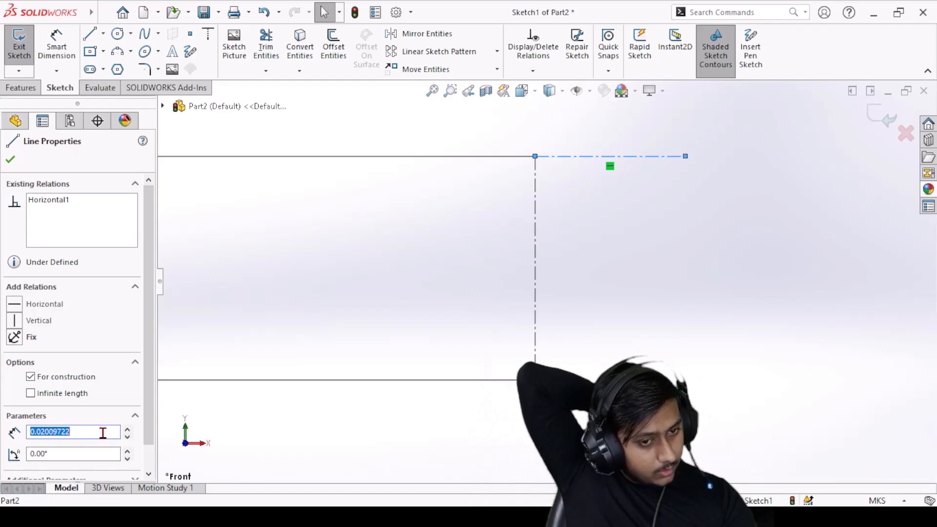
{"action": "type", "text": "0.01"}
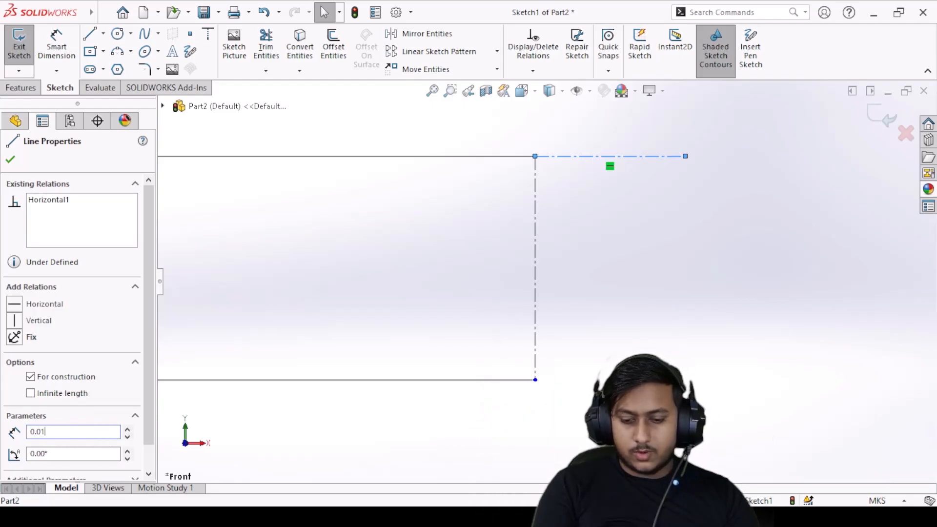
{"action": "key", "text": "Return"}
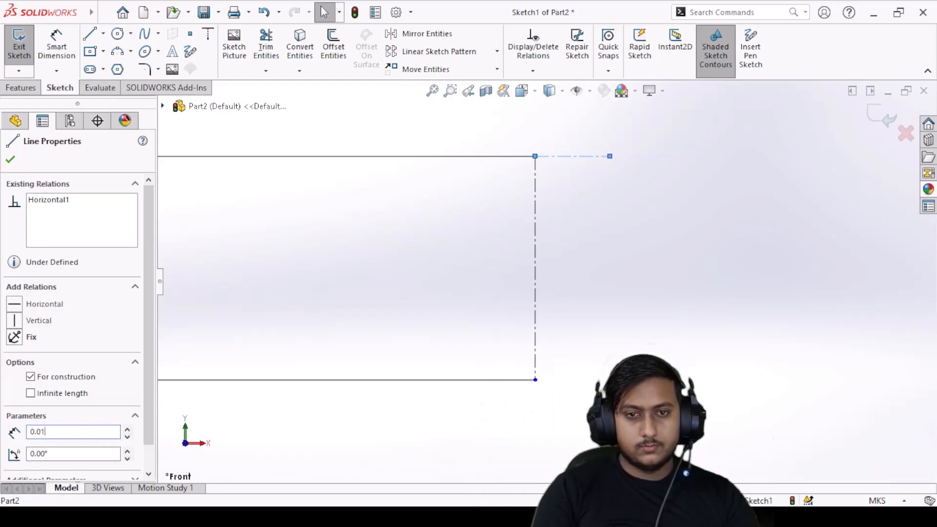
{"action": "scroll", "coordinate": [674, 211], "scroll_direction": "down", "scroll_amount": 1}
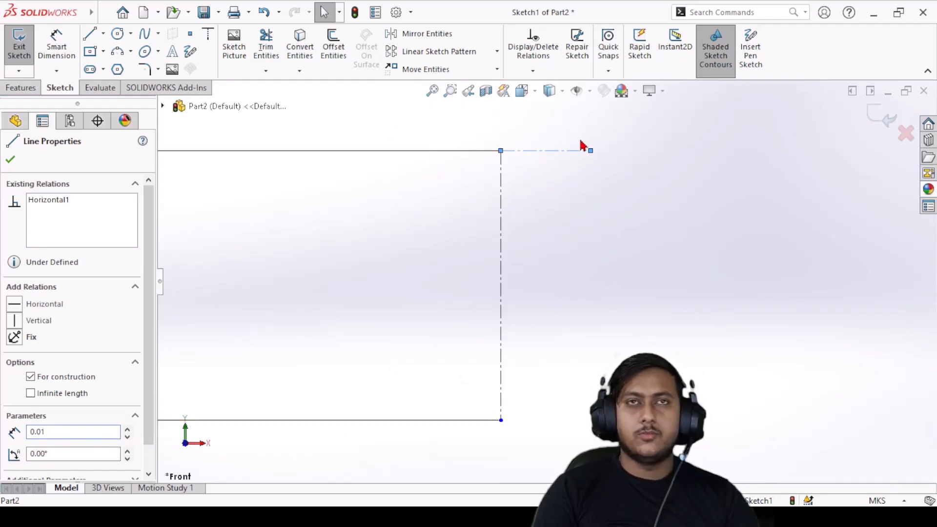
Step: Set the horizontal centerline's length to 0.02 m
{"action": "left_click", "coordinate": [78, 433]}
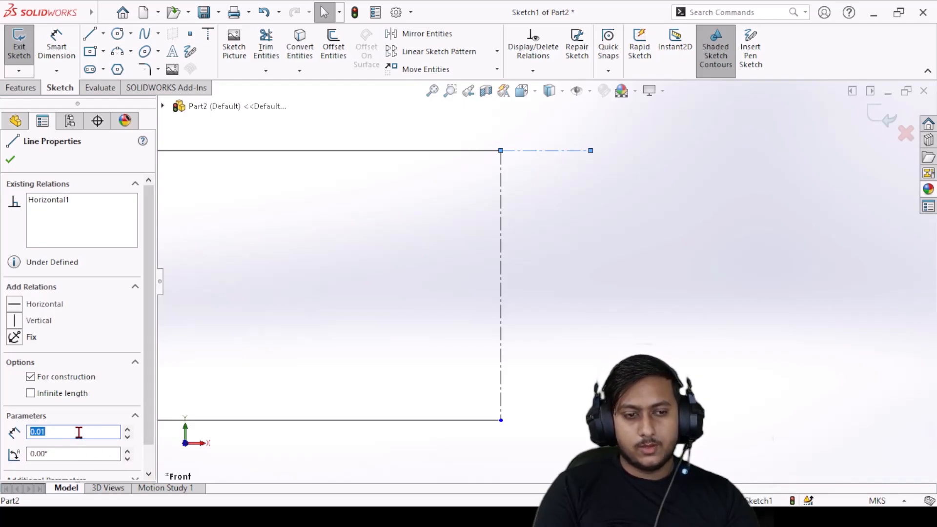
{"action": "key", "text": "Return"}
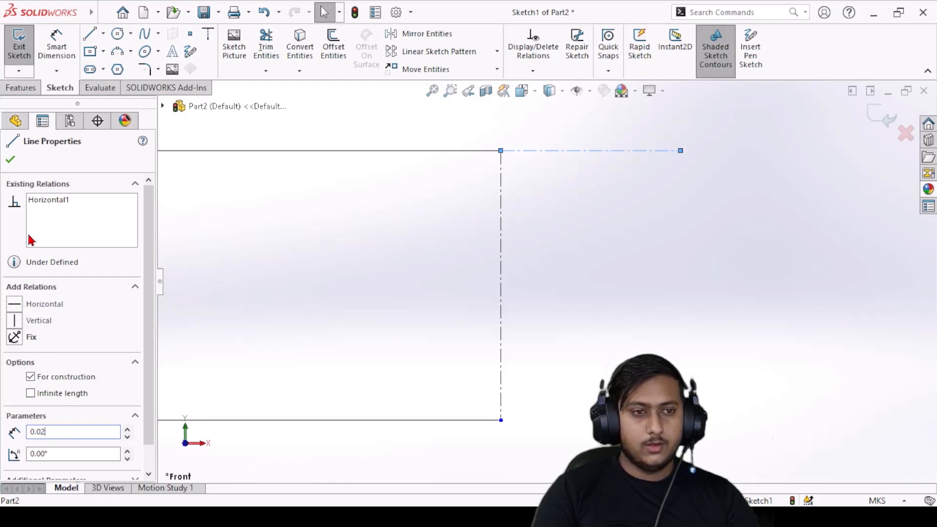
{"action": "left_click", "coordinate": [10, 159]}
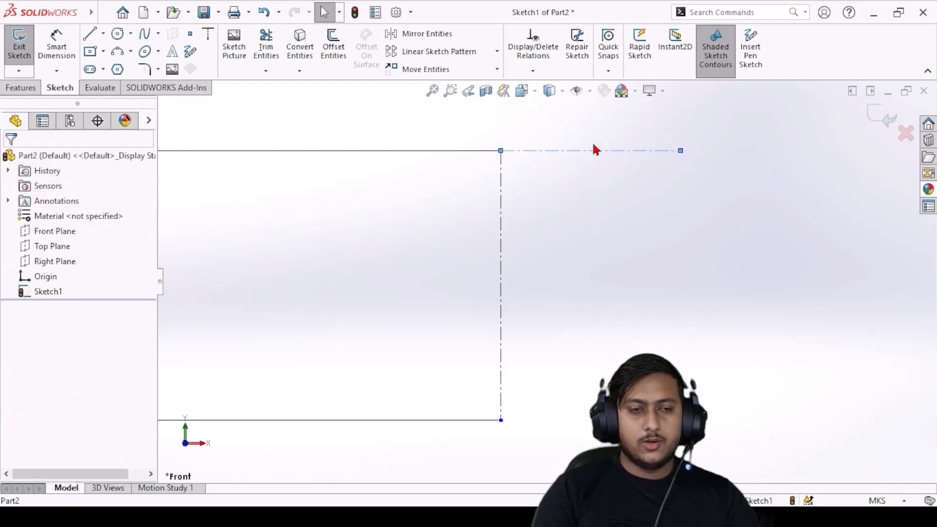
Step: Sketch a circle with a radius of about 0.0017 m centred on the free end of the horizontal centerline
{"action": "left_click", "coordinate": [117, 34]}
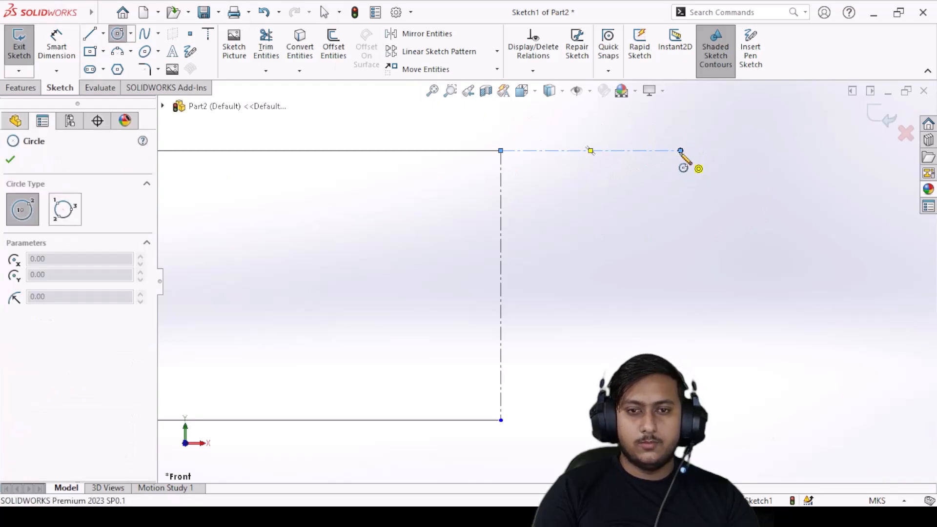
{"action": "left_click", "coordinate": [680, 151]}
{"action": "left_click", "coordinate": [684, 167]}
{"action": "key", "text": "Escape"}
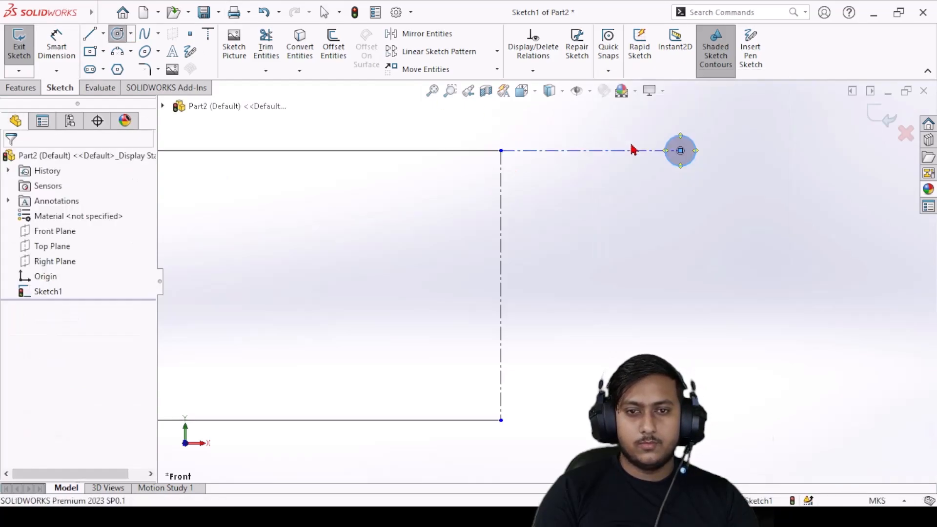
Step: Set the radius of the circle at the horizontal centerline's end to 0.0025 m
{"action": "left_click", "coordinate": [673, 149]}
{"action": "double_click", "coordinate": [77, 420]}
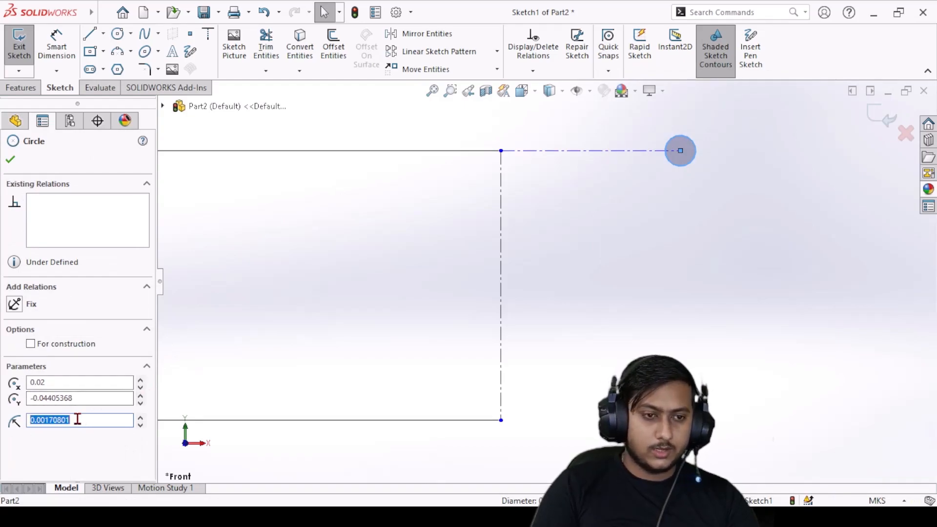
{"action": "type", "text": "0.0"}
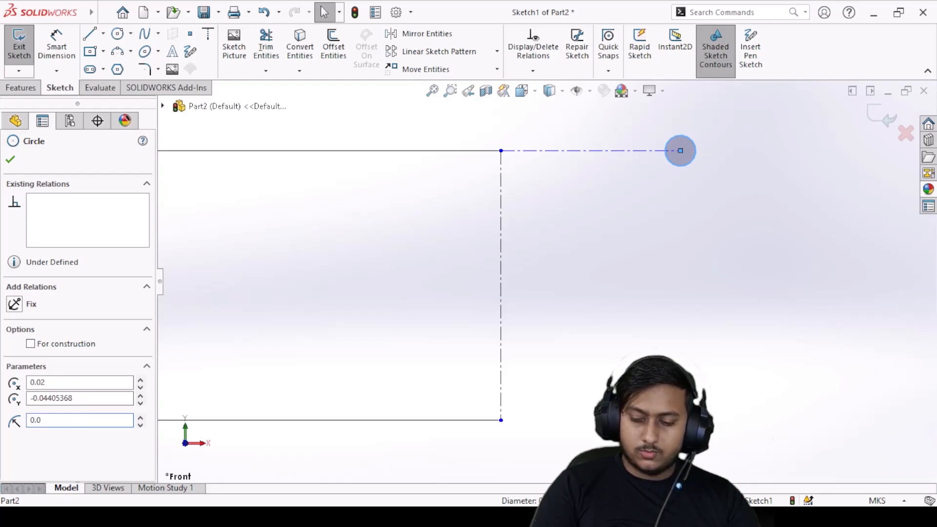
{"action": "type", "text": "1"}
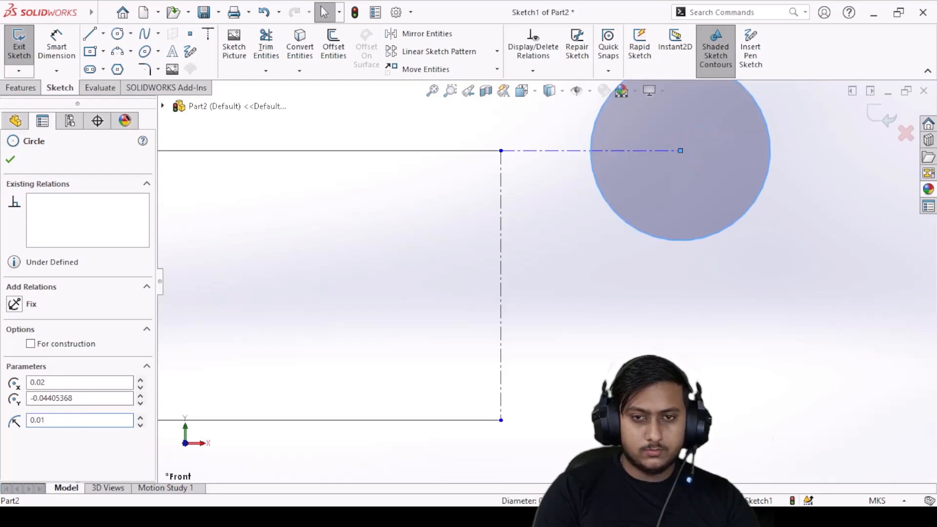
{"action": "type", "text": "0"}
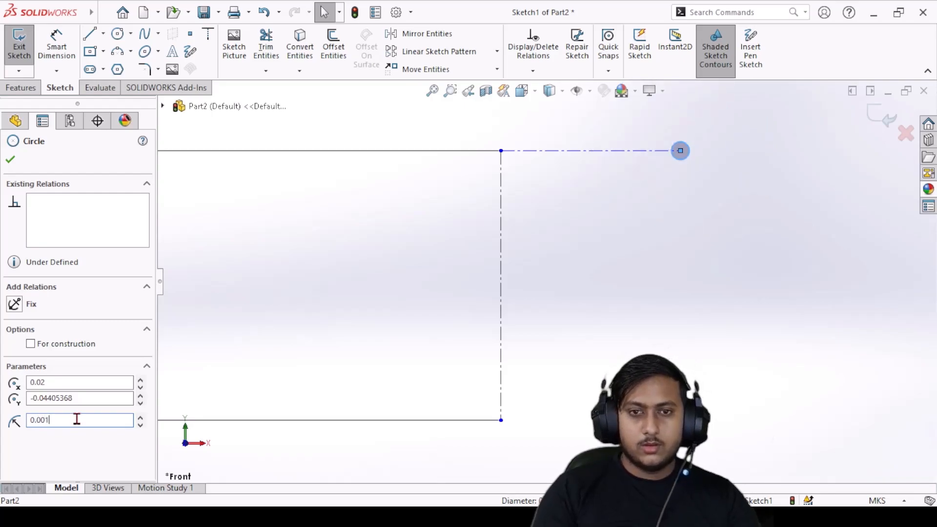
{"action": "left_click", "coordinate": [58, 421]}
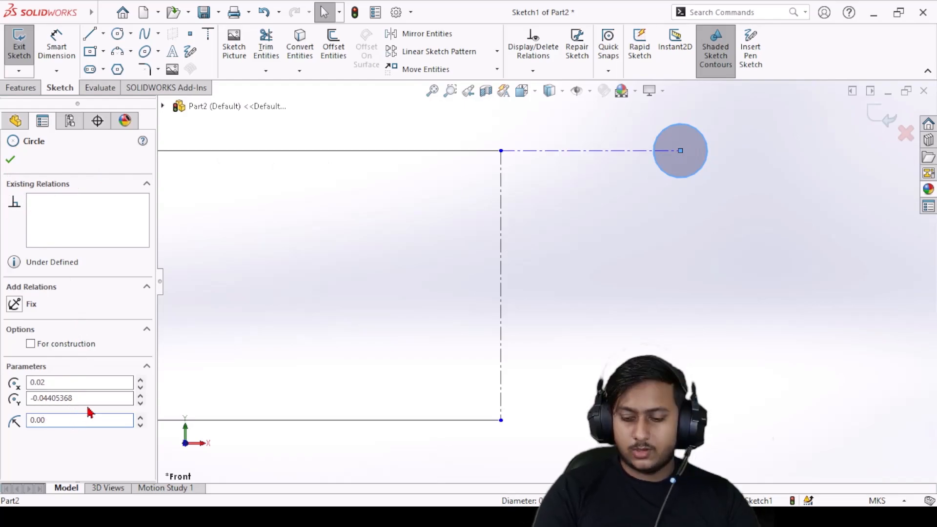
{"action": "key", "text": "Return"}
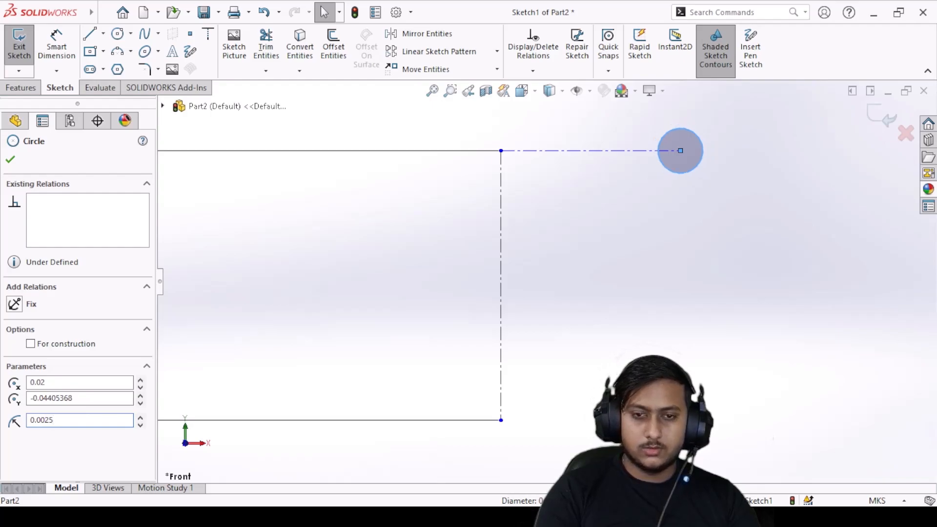
{"action": "left_click", "coordinate": [10, 159]}
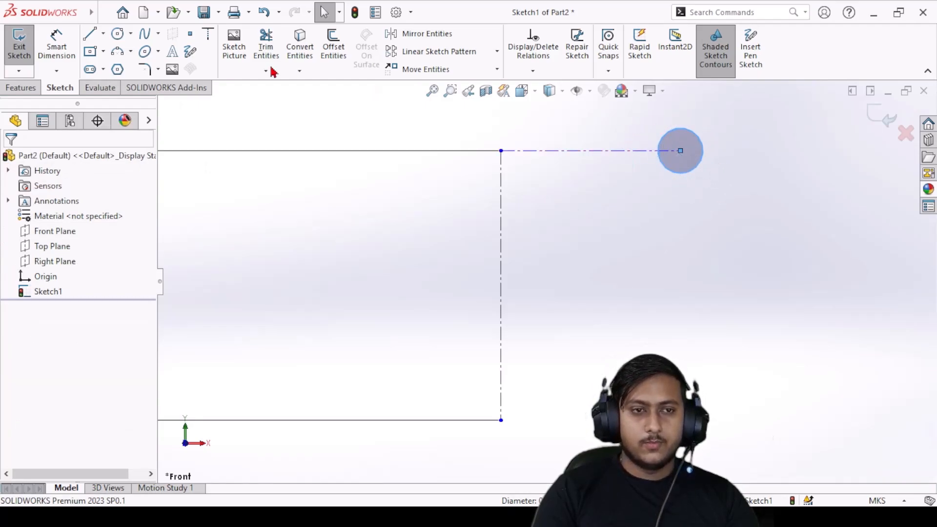
Step: Draw a solid line across the circle's horizontal diameter and trim away the upper half of the circle
{"action": "left_click", "coordinate": [90, 33]}
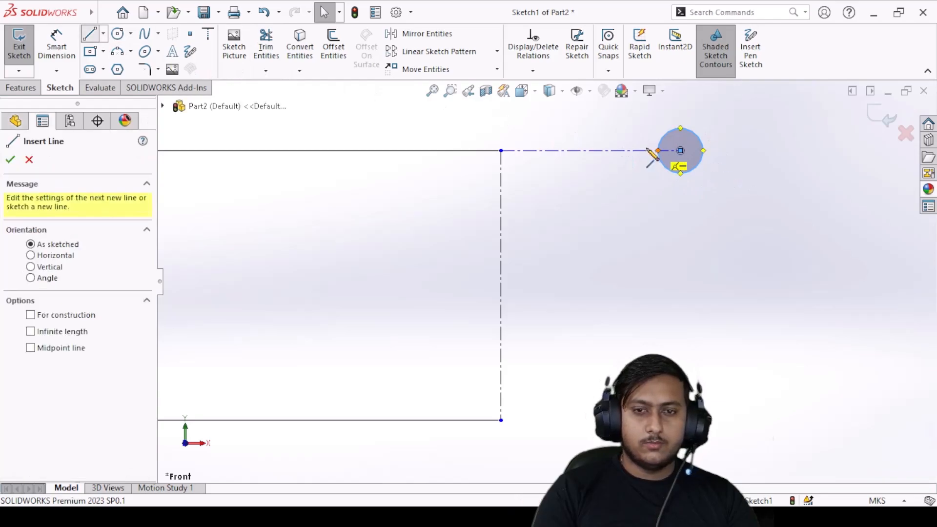
{"action": "left_click", "coordinate": [680, 151]}
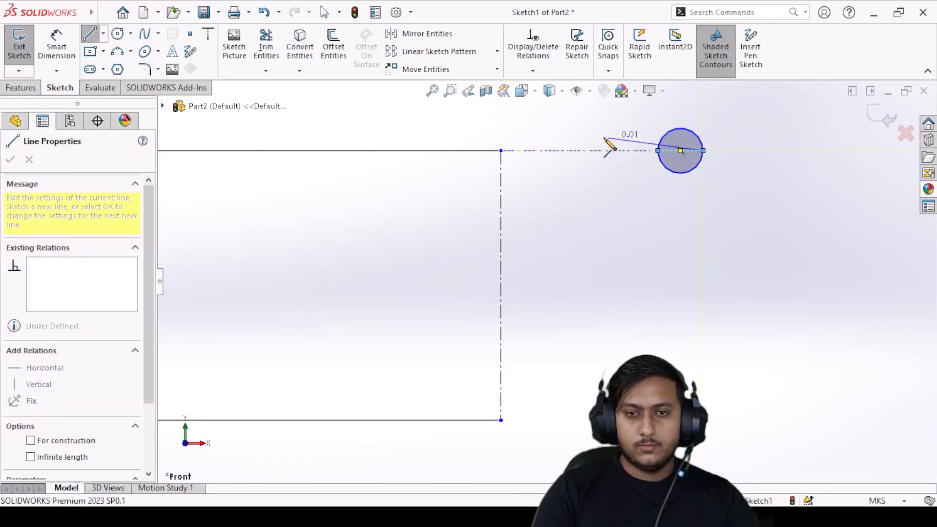
{"action": "key", "text": "Escape"}
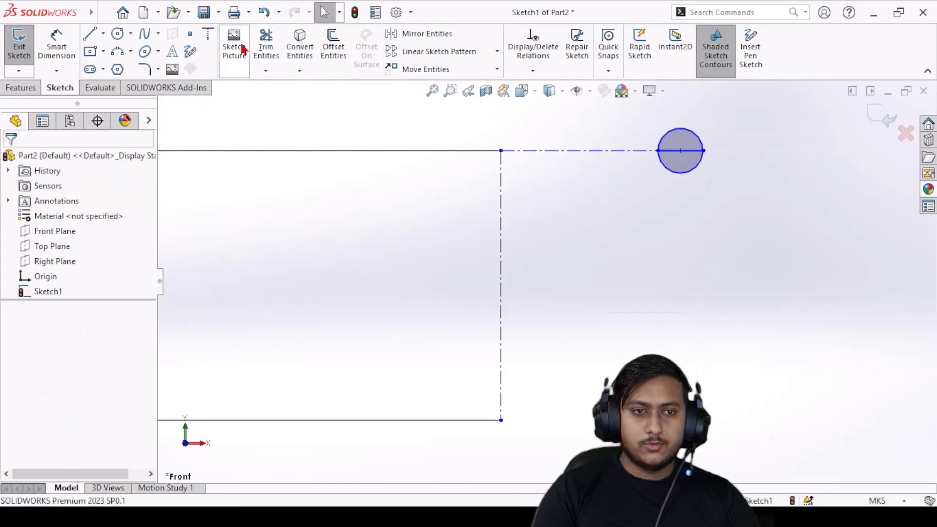
{"action": "left_click", "coordinate": [266, 47]}
{"action": "left_click", "coordinate": [692, 141]}
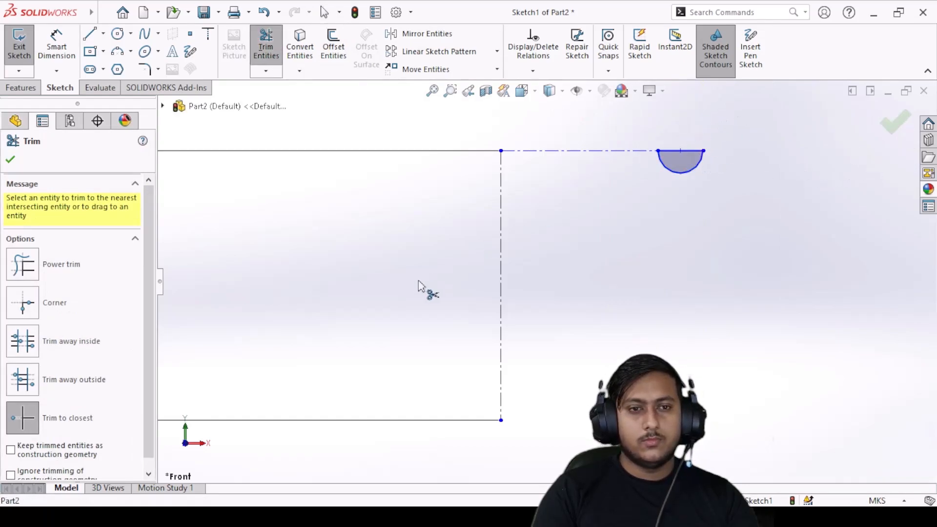
Step: Sketch a circle with a radius of about 0.0017 m directly below the half circle, level with the vertical centerline's lower end
{"action": "left_click", "coordinate": [10, 157]}
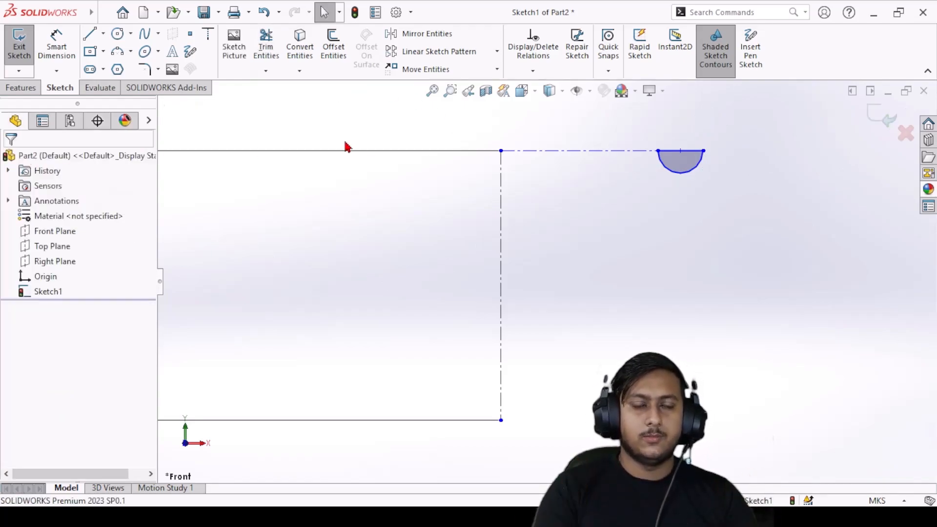
{"action": "left_click", "coordinate": [118, 34]}
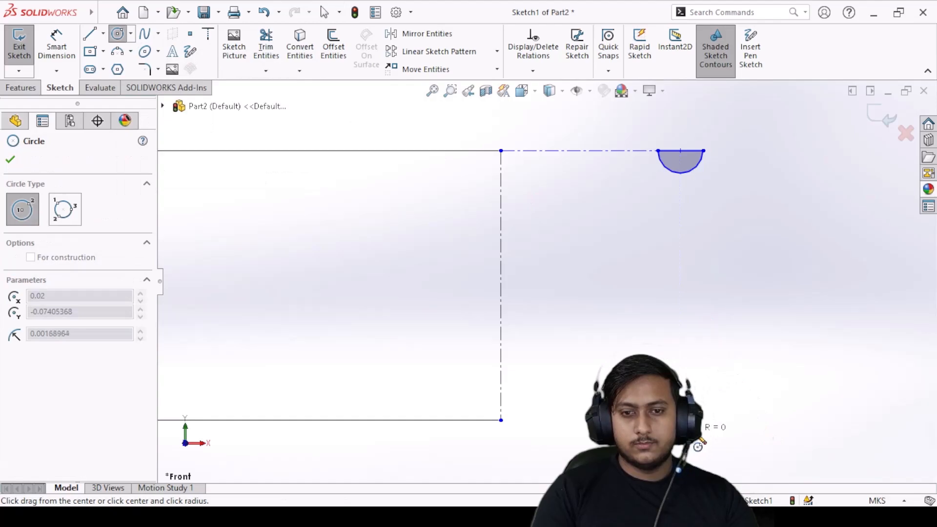
{"action": "key", "text": "Escape"}
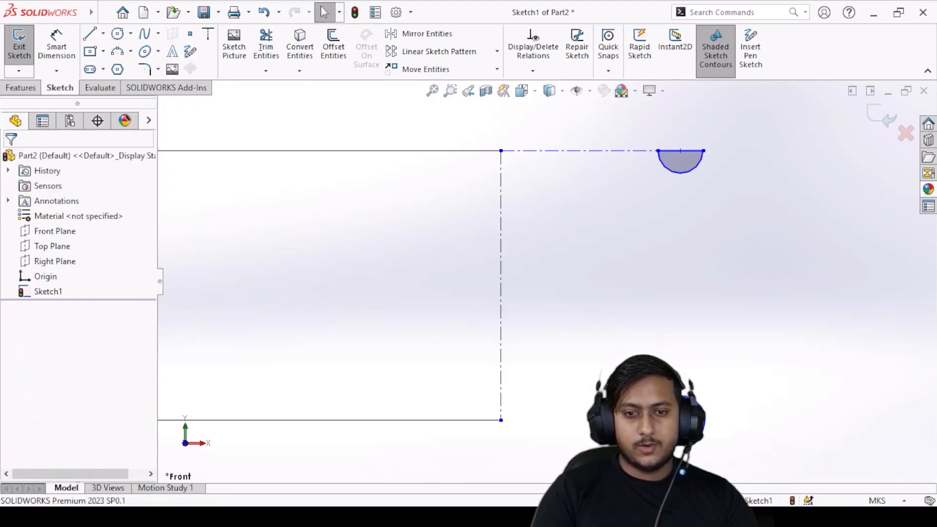
Step: Set the radius of the lower circle to 0.0025 m
{"action": "left_click", "coordinate": [96, 420]}
{"action": "double_click", "coordinate": [97, 420]}
{"action": "type", "text": "0.00"}
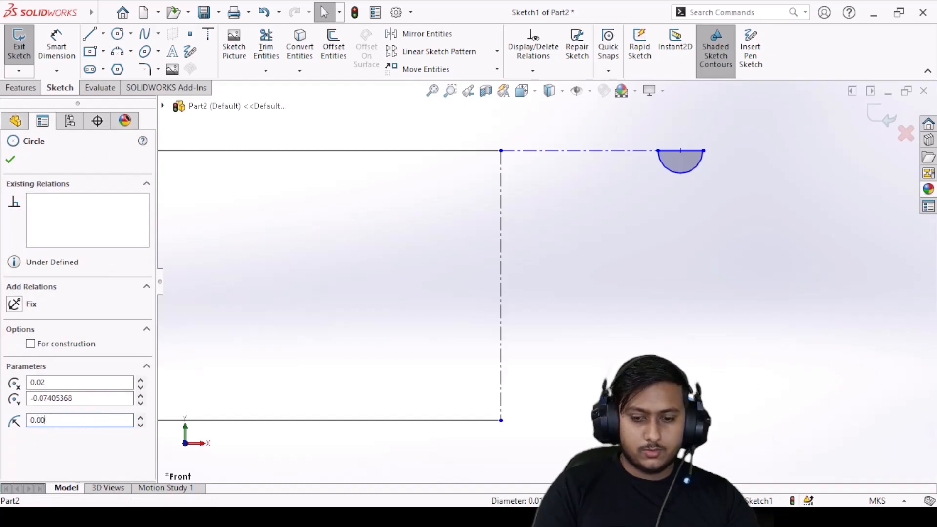
{"action": "type", "text": "25"}
{"action": "key", "text": "Return"}
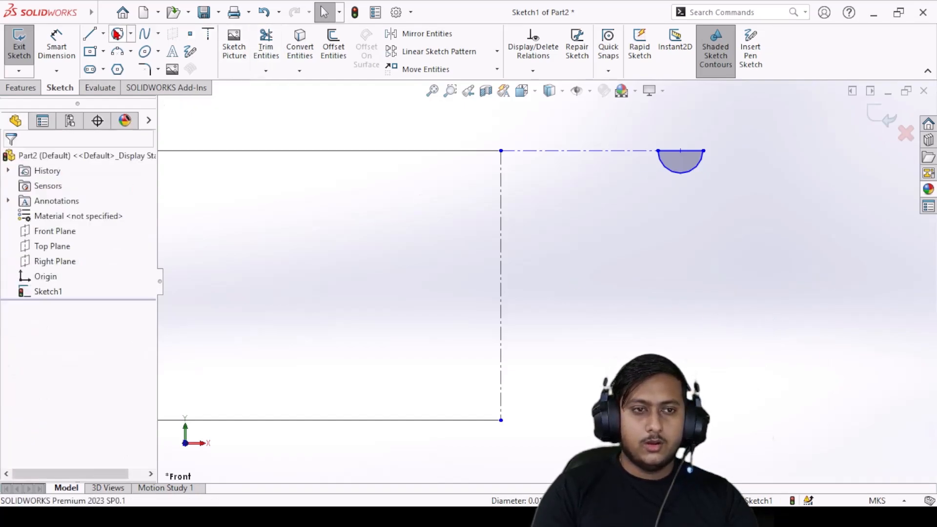
Step: Draw a solid line across the lower circle's horizontal diameter and trim away its lower half
{"action": "left_click", "coordinate": [89, 34]}
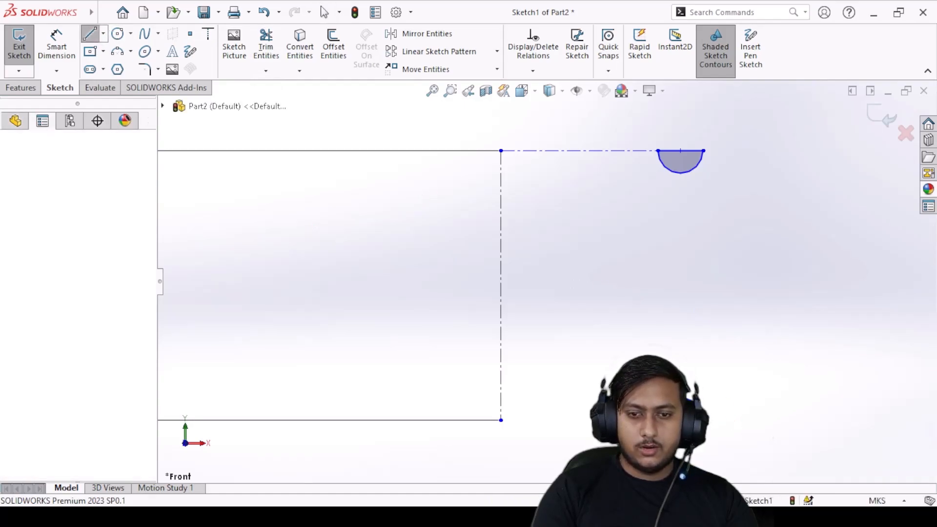
{"action": "right_click", "coordinate": [588, 285]}
{"action": "left_click", "coordinate": [613, 297]}
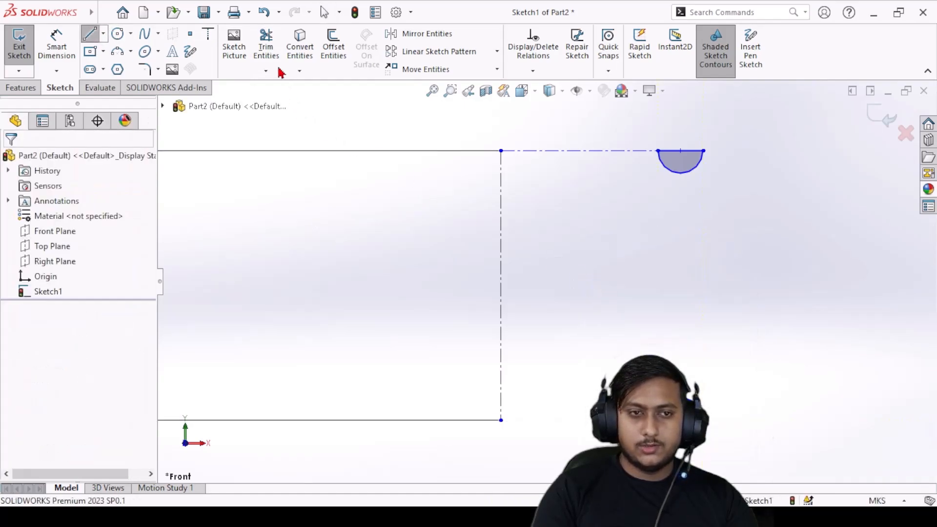
{"action": "left_click", "coordinate": [265, 45]}
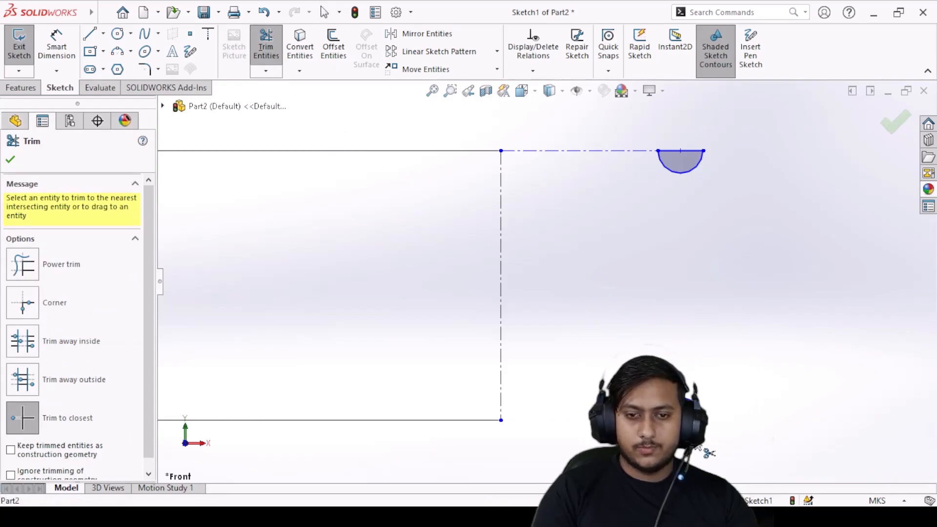
{"action": "key", "text": "Escape"}
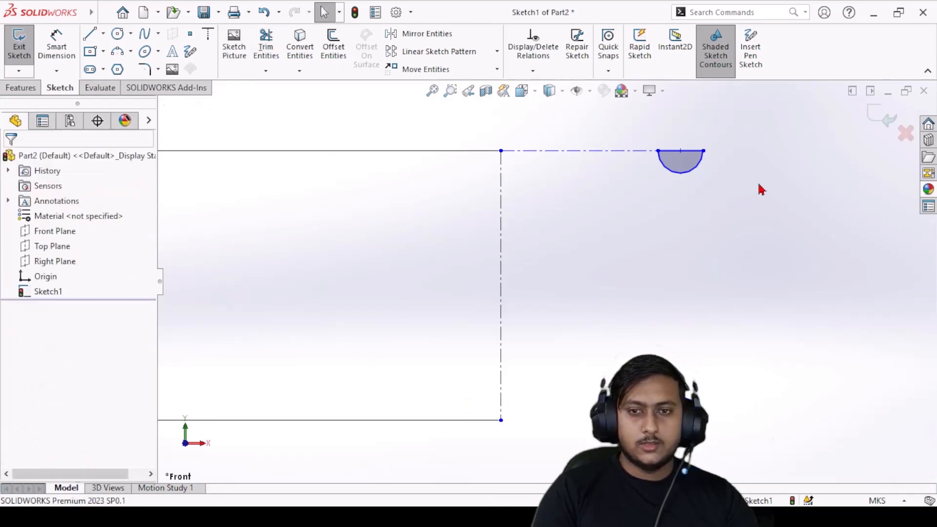
Step: Revolve both half-circle profiles 360 degrees about the vertical centerline to form two separate rings
{"action": "left_click", "coordinate": [25, 89]}
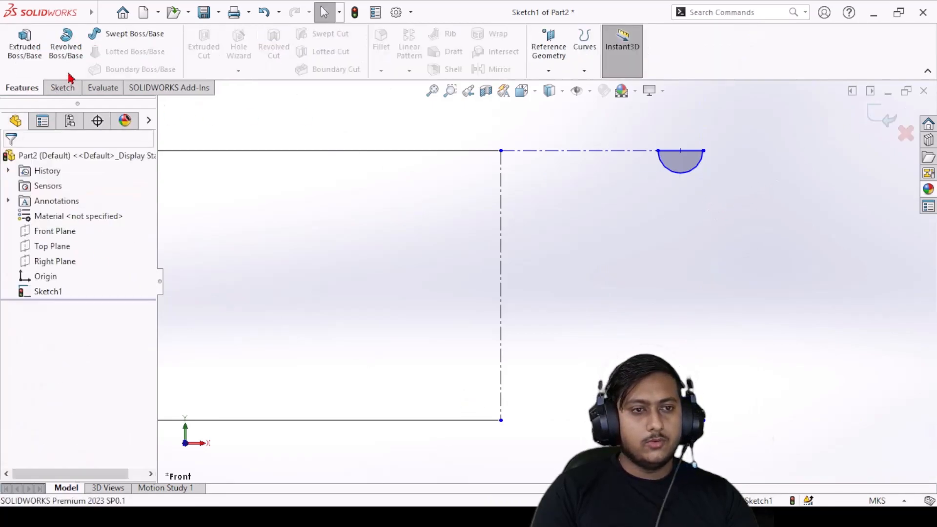
{"action": "left_click", "coordinate": [67, 54]}
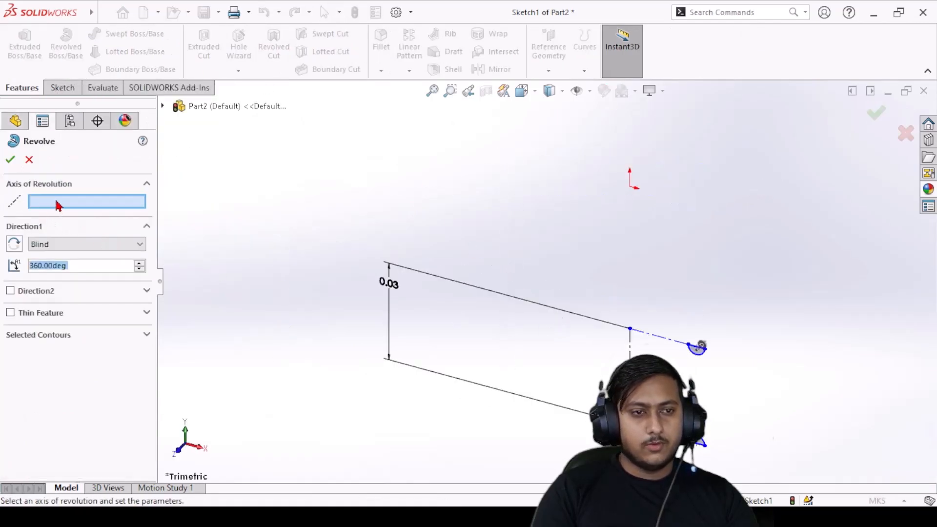
{"action": "left_click", "coordinate": [56, 201]}
{"action": "left_click", "coordinate": [698, 347]}
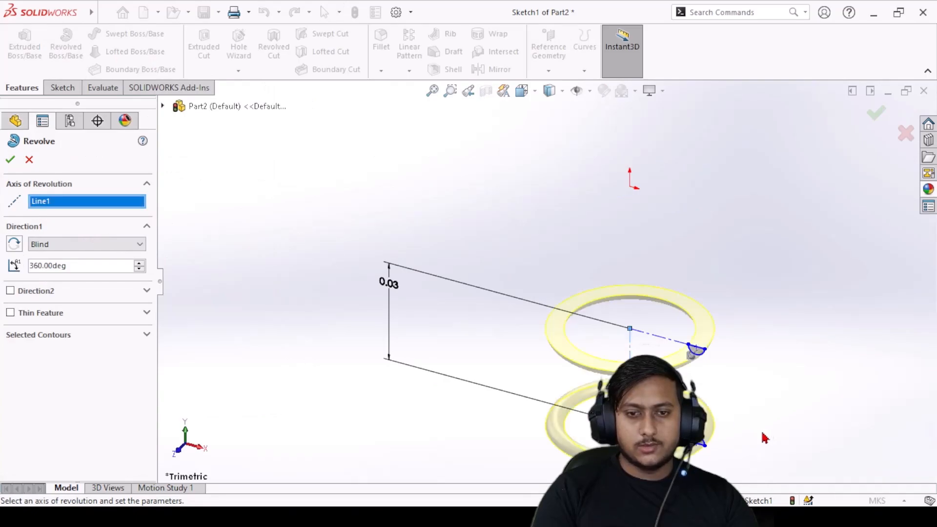
{"action": "scroll", "coordinate": [758, 435], "scroll_direction": "down", "scroll_amount": 5}
{"action": "mouse_move", "coordinate": [567, 408]}
{"action": "middle_mouse_down"}
{"action": "mouse_move", "coordinate": [580, 306]}
{"action": "mouse_move", "coordinate": [579, 328]}
{"action": "middle_mouse_up"}
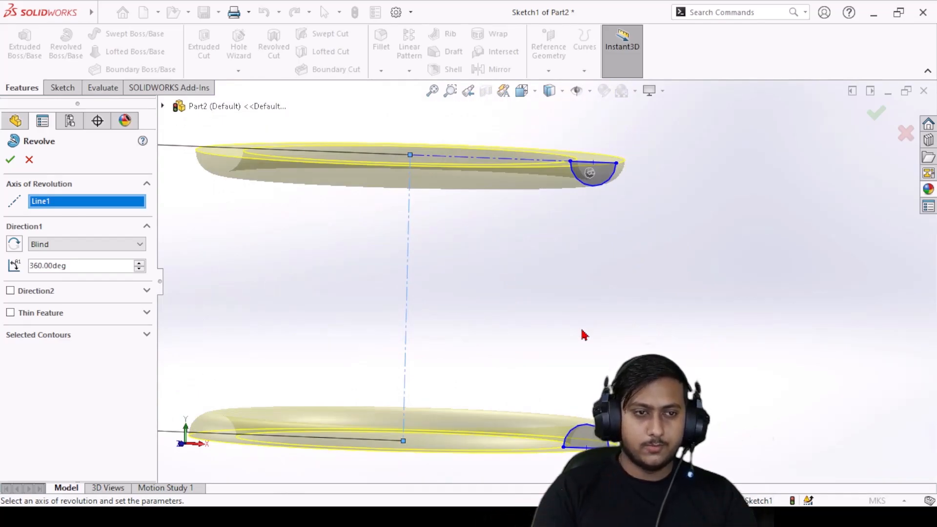
{"action": "left_click", "coordinate": [10, 160]}
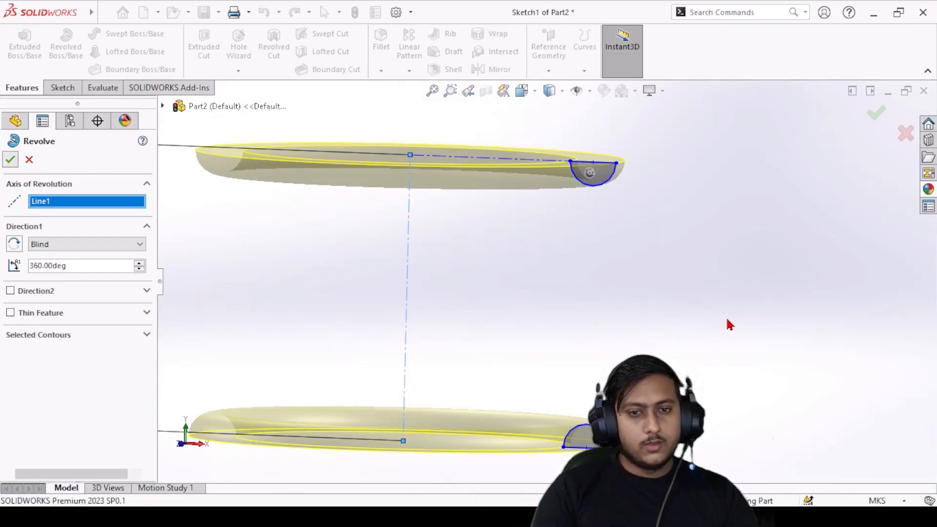
{"action": "left_click", "coordinate": [542, 307]}
{"action": "scroll", "coordinate": [542, 308], "scroll_direction": "up", "scroll_amount": 6}
{"action": "scroll", "coordinate": [524, 322], "scroll_direction": "down", "scroll_amount": 3}
{"action": "mouse_move", "coordinate": [558, 228]}
{"action": "middle_mouse_down"}
{"action": "mouse_move", "coordinate": [544, 300]}
{"action": "mouse_move", "coordinate": [558, 231]}
{"action": "middle_mouse_up"}
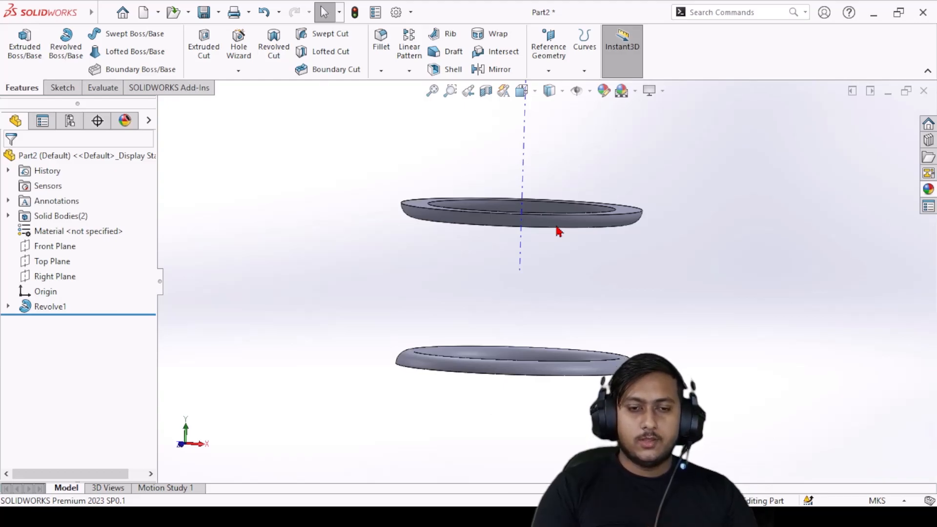
{"action": "middle_click_drag", "start_coordinate": [519, 191], "coordinate": [510, 267]}
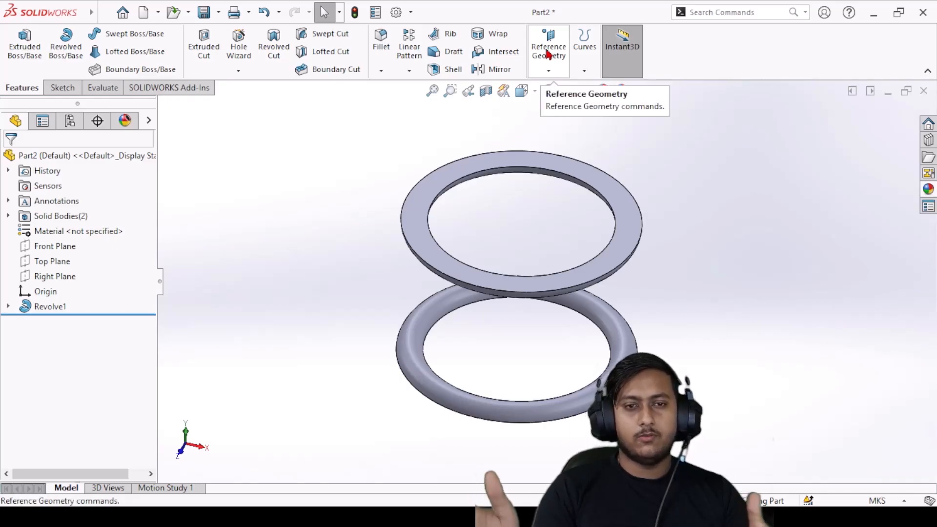
{"action": "left_click", "coordinate": [587, 60]}
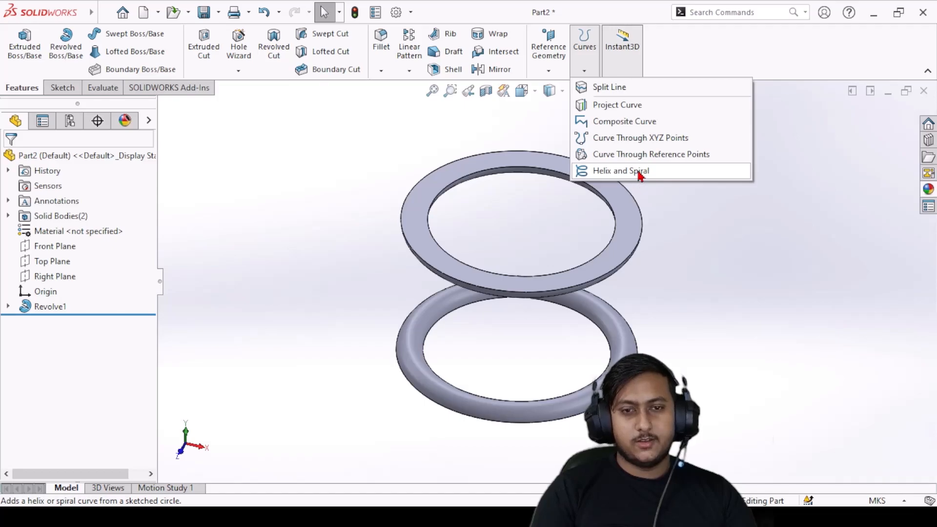
{"action": "left_click", "coordinate": [901, 283]}
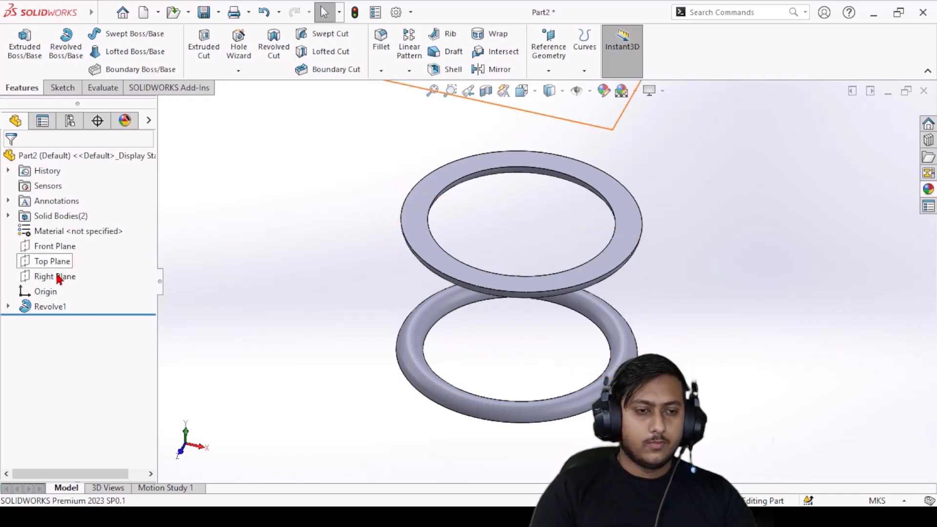
{"action": "left_click", "coordinate": [43, 247]}
{"action": "left_click", "coordinate": [247, 247]}
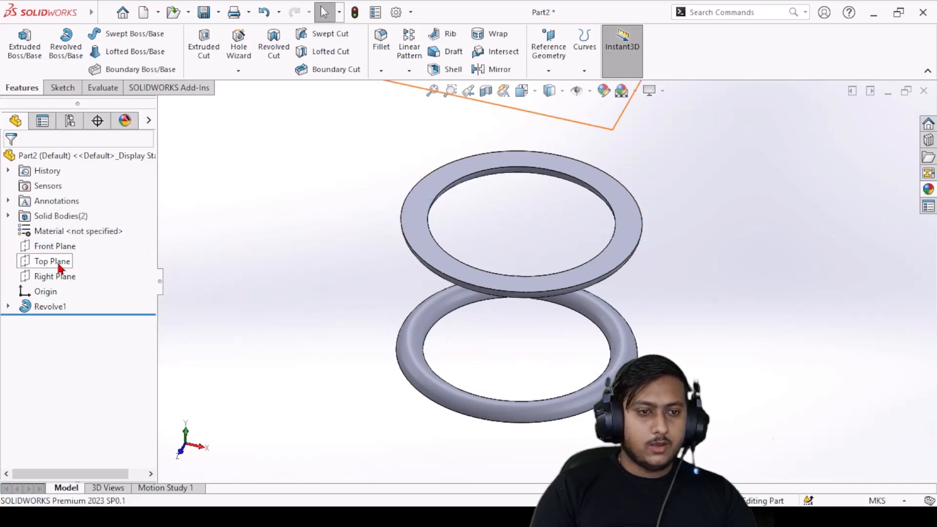
{"action": "left_click", "coordinate": [443, 189]}
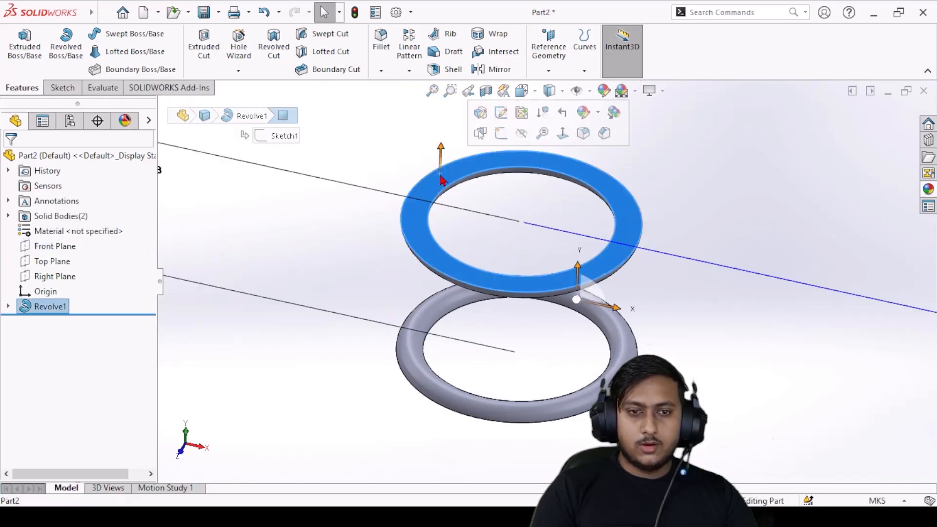
{"action": "right_click", "coordinate": [441, 190]}
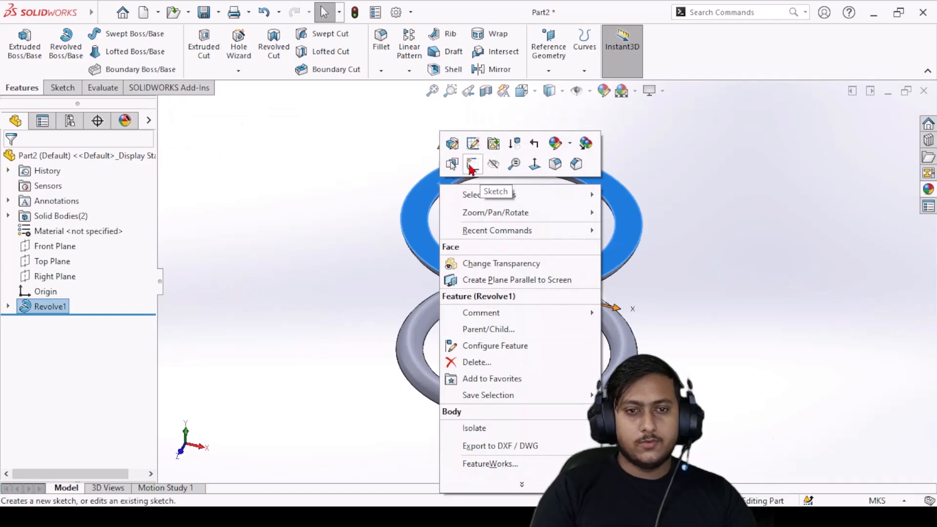
{"action": "left_click", "coordinate": [473, 164]}
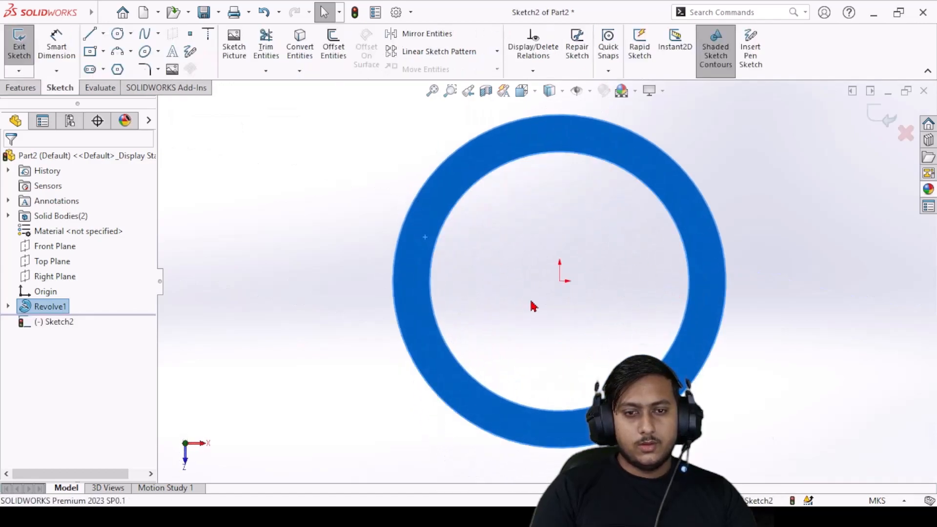
{"action": "left_click", "coordinate": [882, 118]}
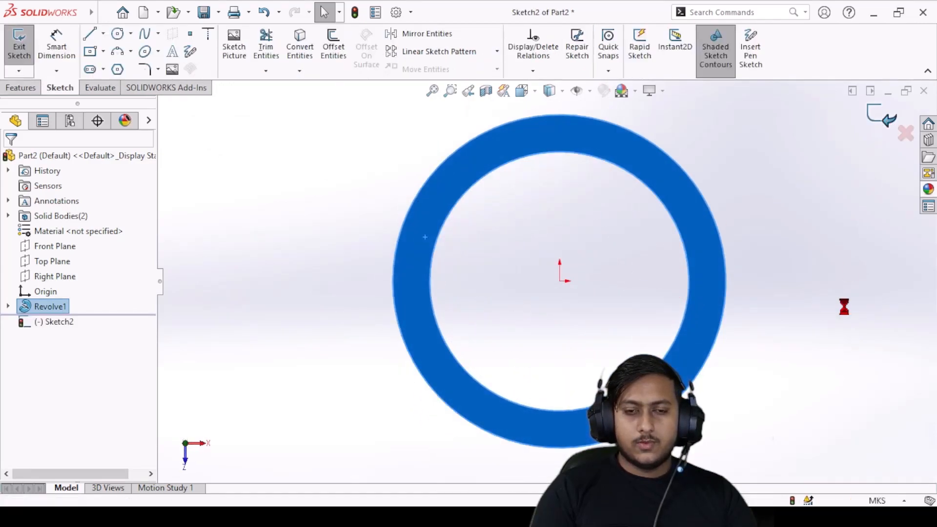
Step: Start a reference plane offset from the upper ring's flat top face, with the offset flipped downward towards the lower ring
{"action": "key", "text": "ctrl+1"}
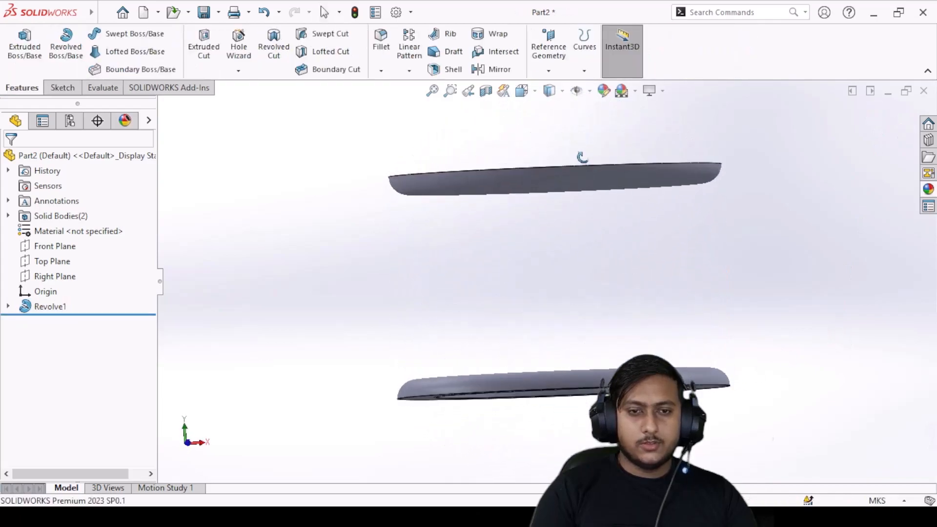
{"action": "left_click", "coordinate": [554, 64]}
{"action": "left_click", "coordinate": [562, 88]}
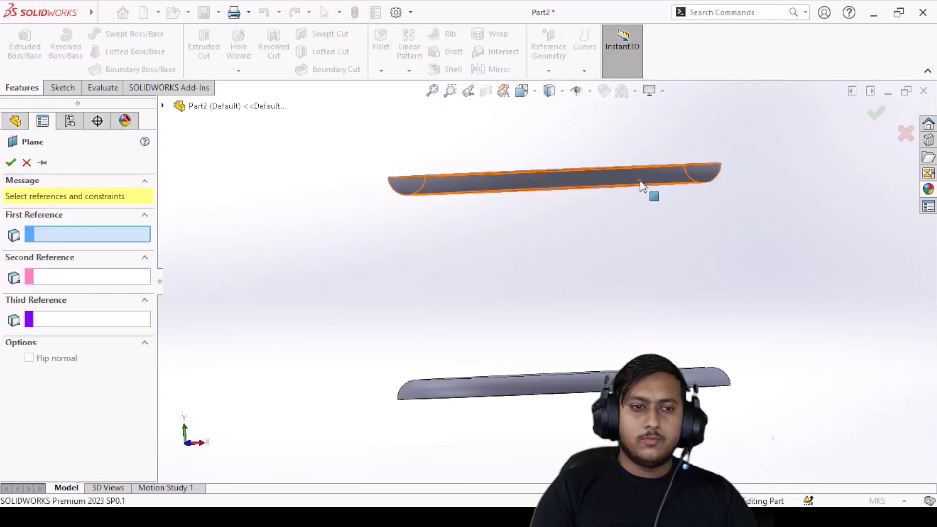
{"action": "middle_click_drag", "start_coordinate": [504, 159], "coordinate": [452, 177]}
{"action": "left_click", "coordinate": [424, 168]}
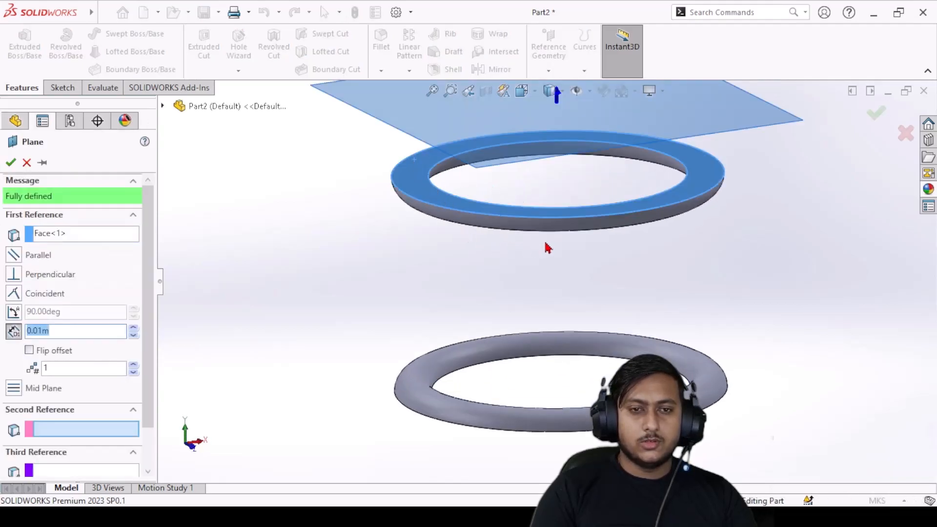
{"action": "left_click", "coordinate": [30, 353]}
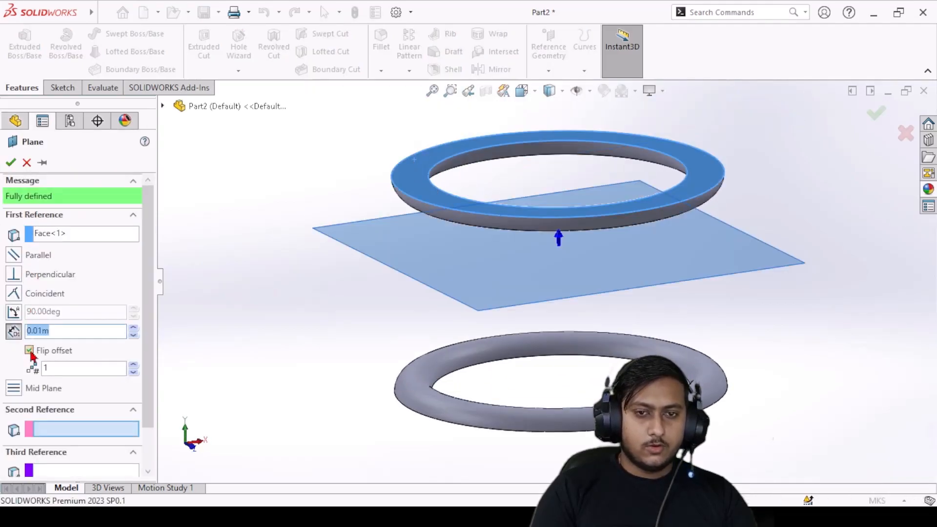
Step: Try an offset distance of 0.001 m for the reference plane
{"action": "left_click", "coordinate": [133, 334]}
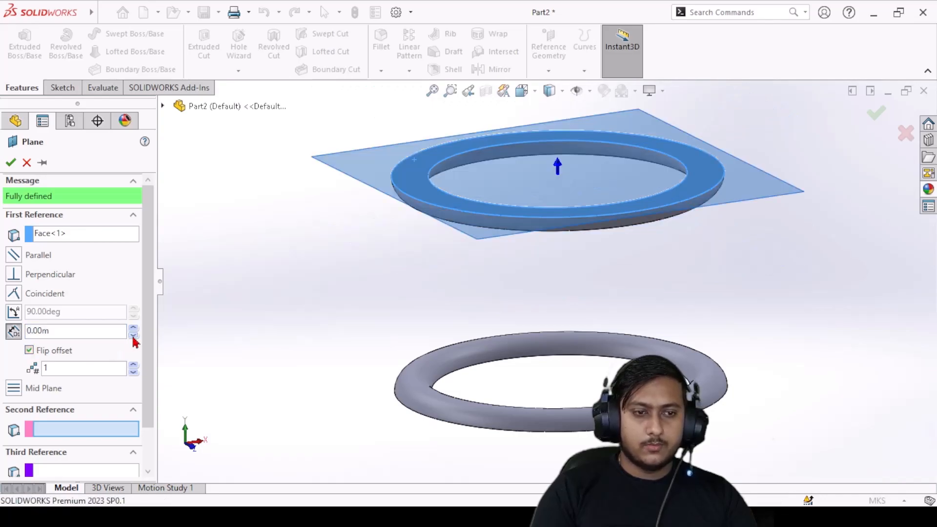
{"action": "type", "text": "0."}
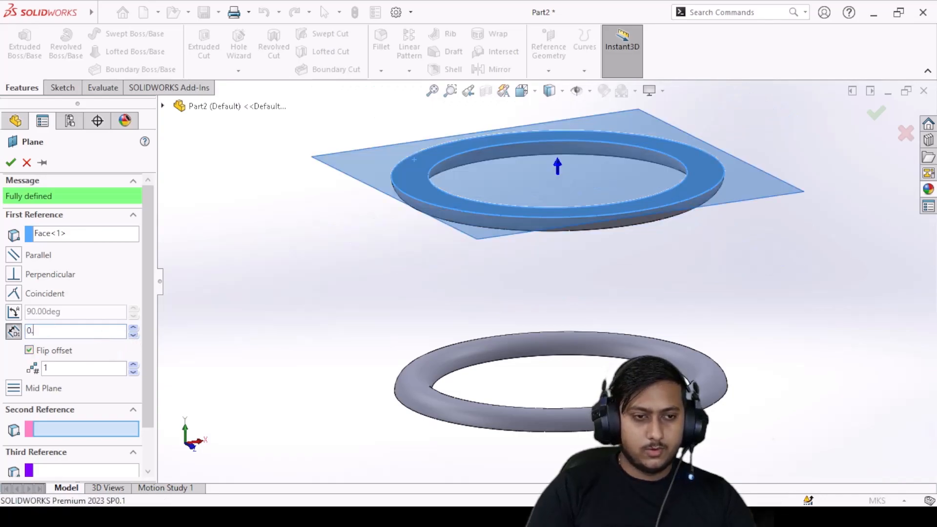
{"action": "key", "text": "Return"}
{"action": "middle_click_drag", "start_coordinate": [411, 283], "coordinate": [456, 224]}
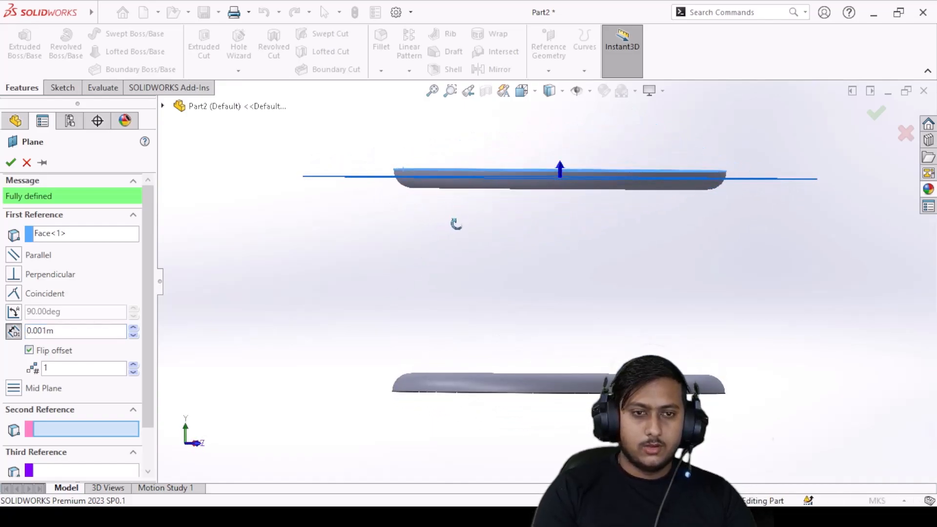
Step: Set the reference plane's offset distance to 0.002 m and create the plane
{"action": "left_click", "coordinate": [49, 332]}
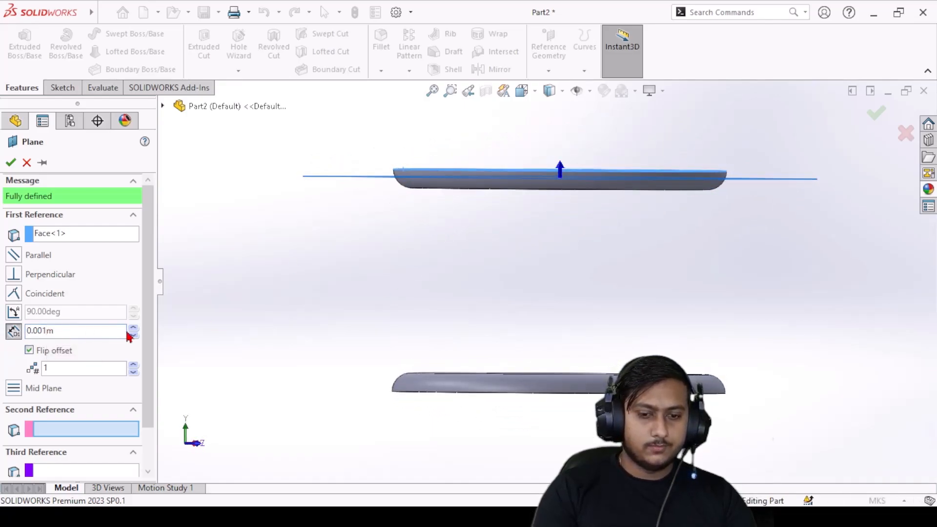
{"action": "type", "text": "2"}
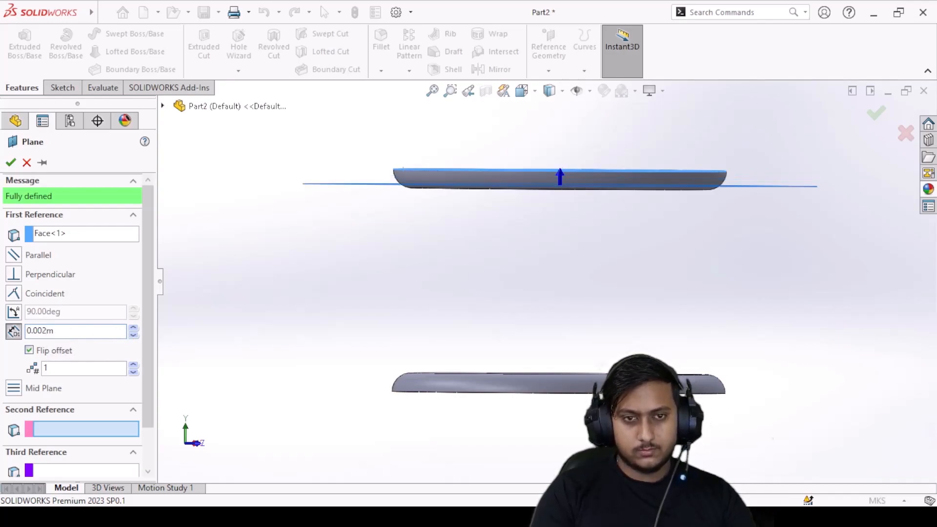
{"action": "left_click", "coordinate": [11, 163]}
Step: Start a sketch on the new offset plane and draw a circle of about 0.0202 m radius centred on the origin
{"action": "middle_click_drag", "start_coordinate": [630, 195], "coordinate": [617, 246]}
{"action": "right_click", "coordinate": [369, 224]}
{"action": "left_click", "coordinate": [362, 196]}
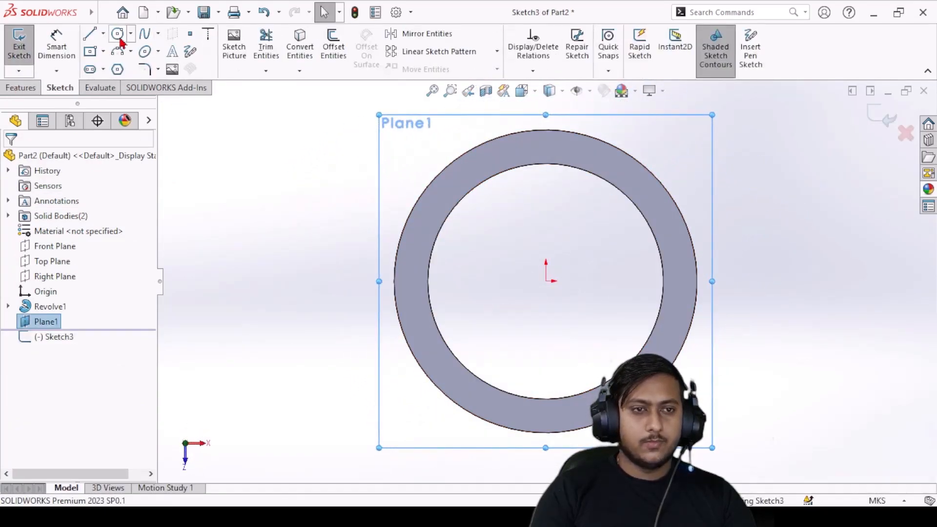
{"action": "left_click", "coordinate": [546, 281]}
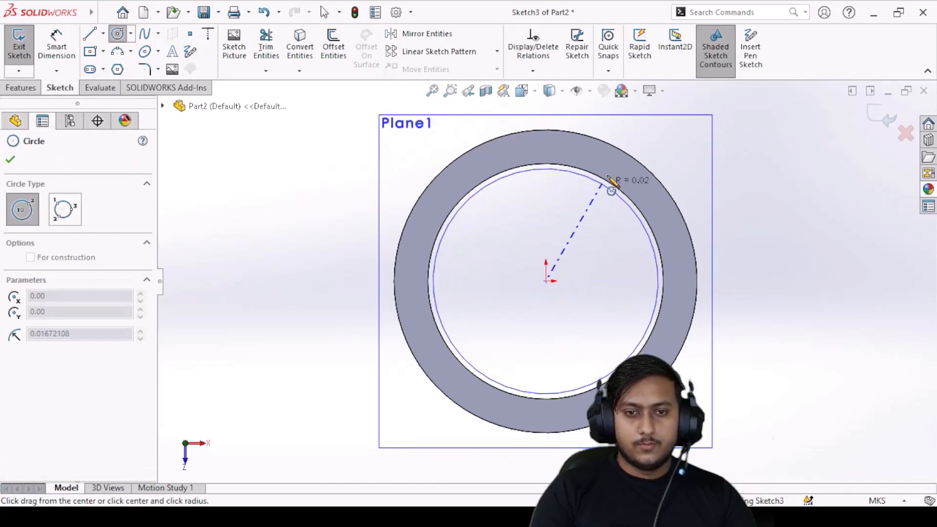
{"action": "left_click", "coordinate": [619, 169]}
{"action": "right_click", "coordinate": [266, 168]}
{"action": "left_click", "coordinate": [292, 181]}
{"action": "left_click", "coordinate": [470, 173]}
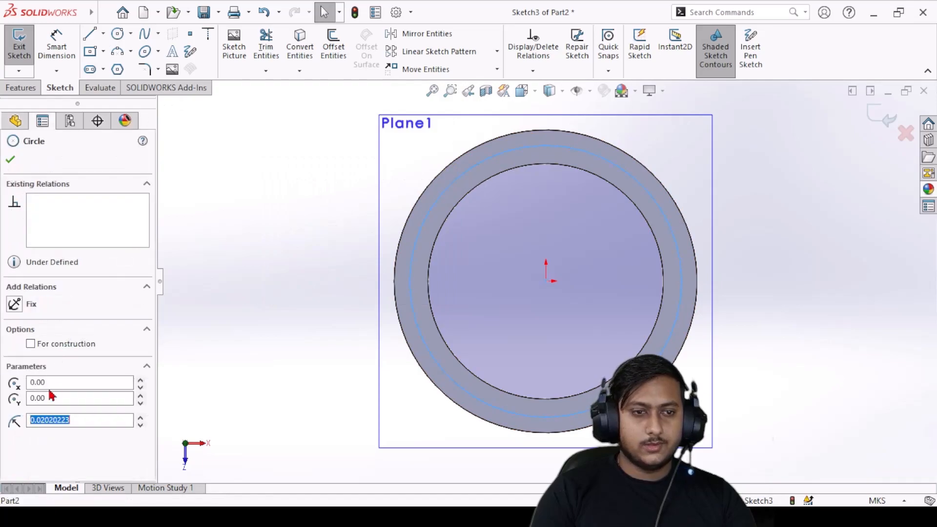
Step: Set the sketched circle's radius to 0.02 m and start a Helix/Spiral curve from it
{"action": "type", "text": "0.02"}
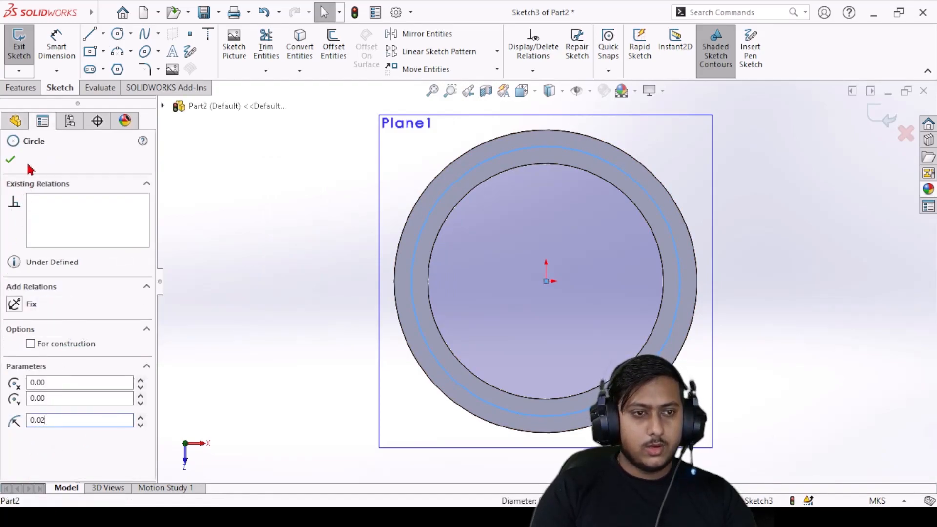
{"action": "left_click", "coordinate": [11, 159]}
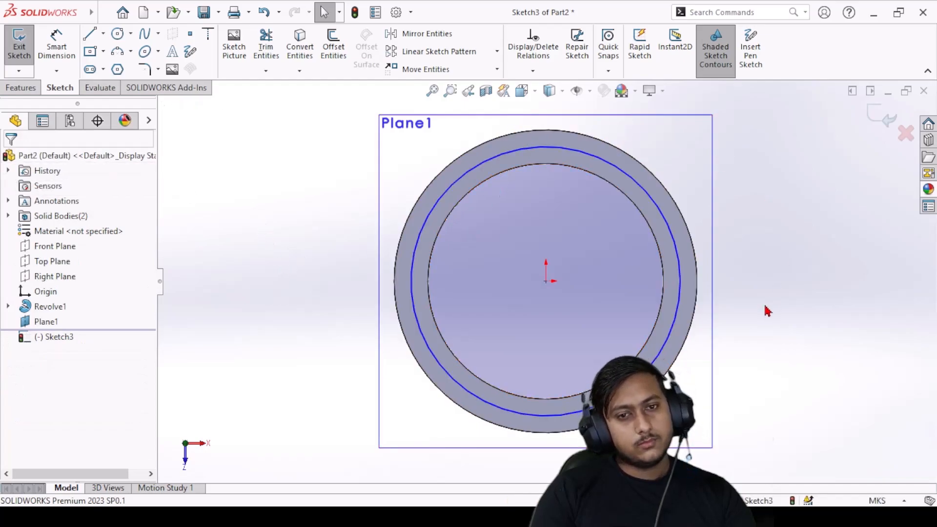
{"action": "left_click", "coordinate": [21, 88]}
{"action": "left_click", "coordinate": [586, 65]}
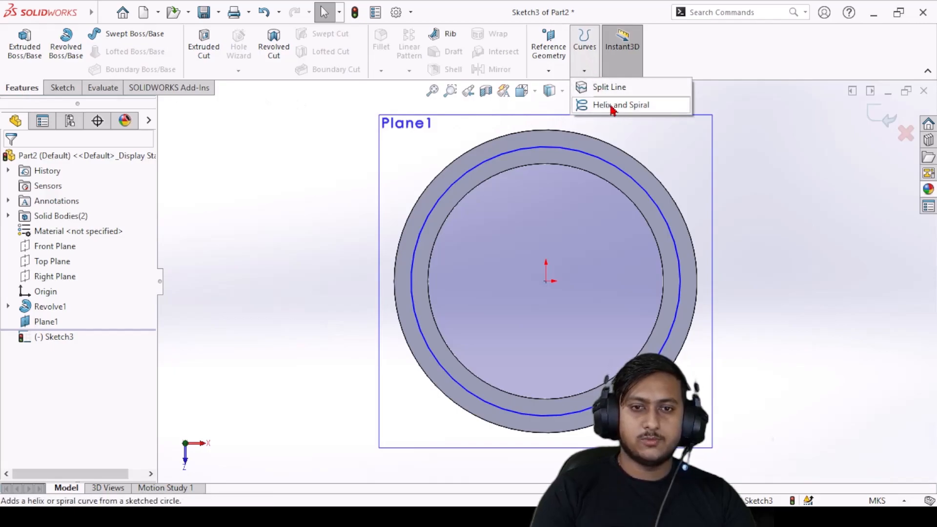
{"action": "left_click", "coordinate": [637, 106]}
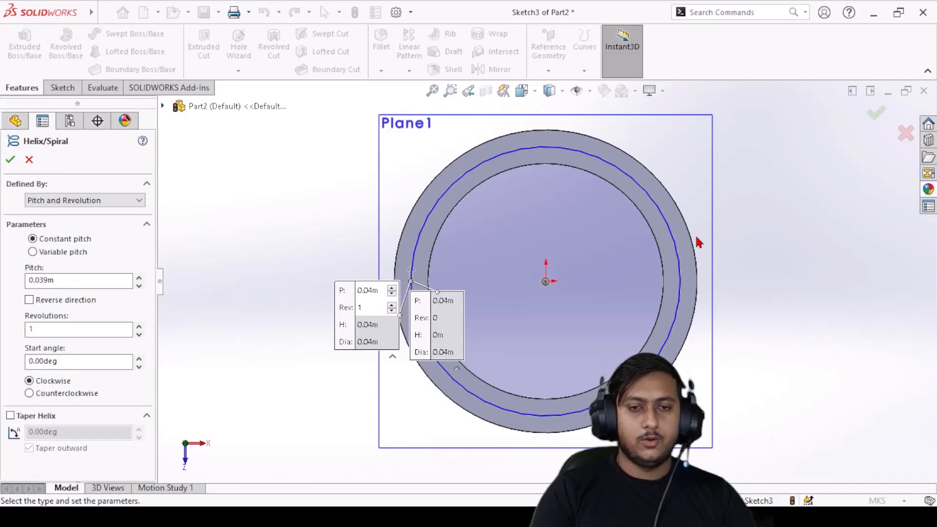
Step: Reverse the helix direction so it runs from the upper ring down towards the lower ring
{"action": "middle_click_drag", "start_coordinate": [564, 373], "coordinate": [578, 157]}
{"action": "scroll", "coordinate": [578, 156], "scroll_direction": "up", "scroll_amount": 3}
{"action": "scroll", "coordinate": [616, 142], "scroll_direction": "up", "scroll_amount": 2}
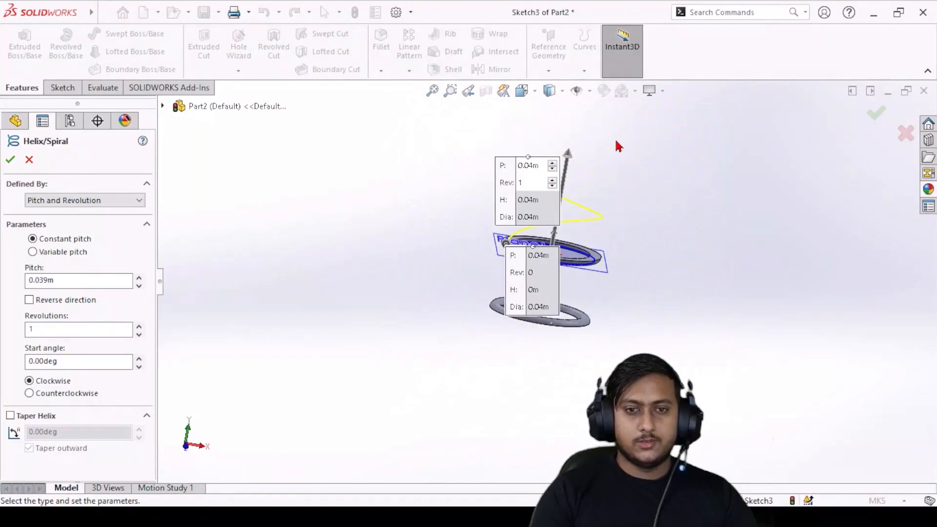
{"action": "scroll", "coordinate": [616, 161], "scroll_direction": "down", "scroll_amount": 3}
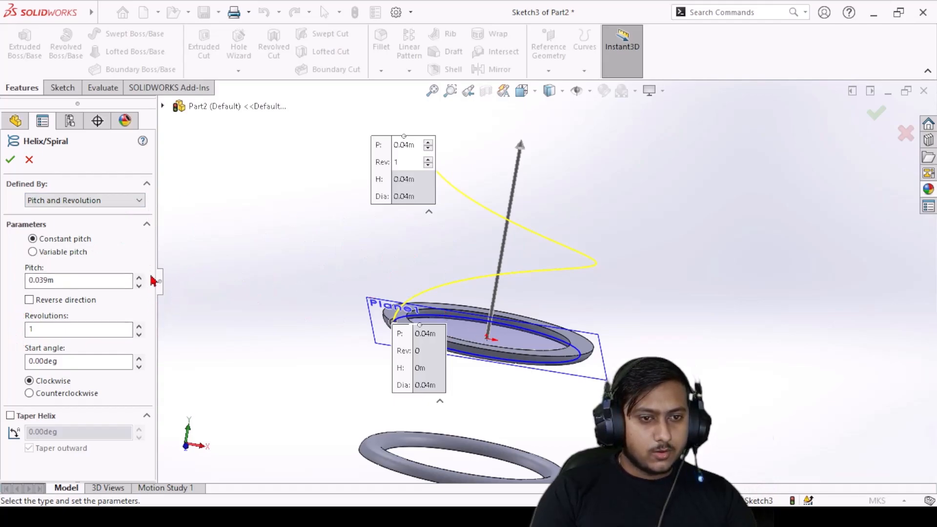
{"action": "left_click", "coordinate": [30, 300]}
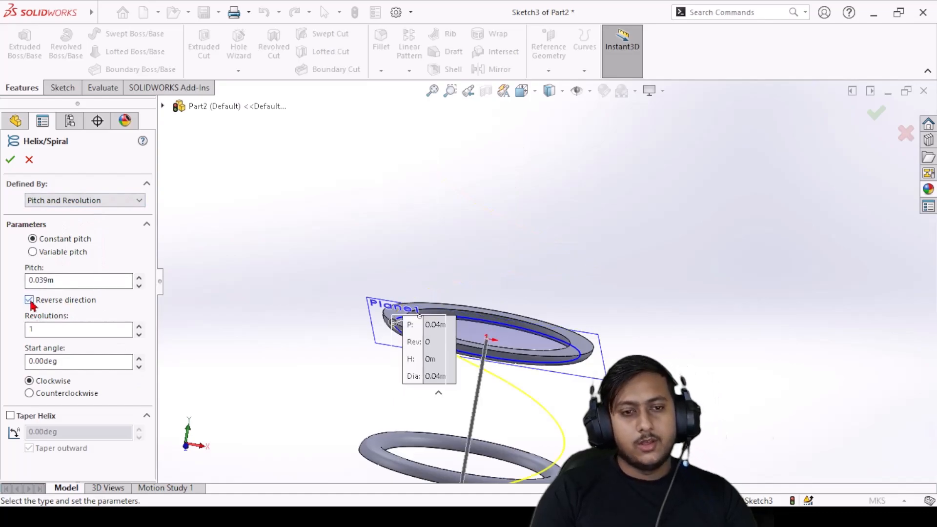
{"action": "scroll", "coordinate": [502, 434], "scroll_direction": "up", "scroll_amount": 5}
{"action": "scroll", "coordinate": [560, 369], "scroll_direction": "down", "scroll_amount": 6}
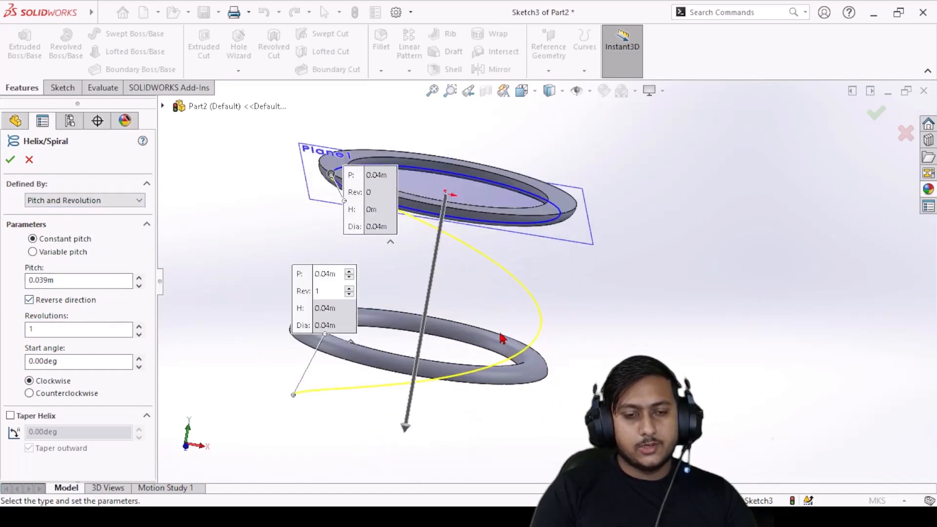
{"action": "scroll", "coordinate": [404, 254], "scroll_direction": "down", "scroll_amount": 2}
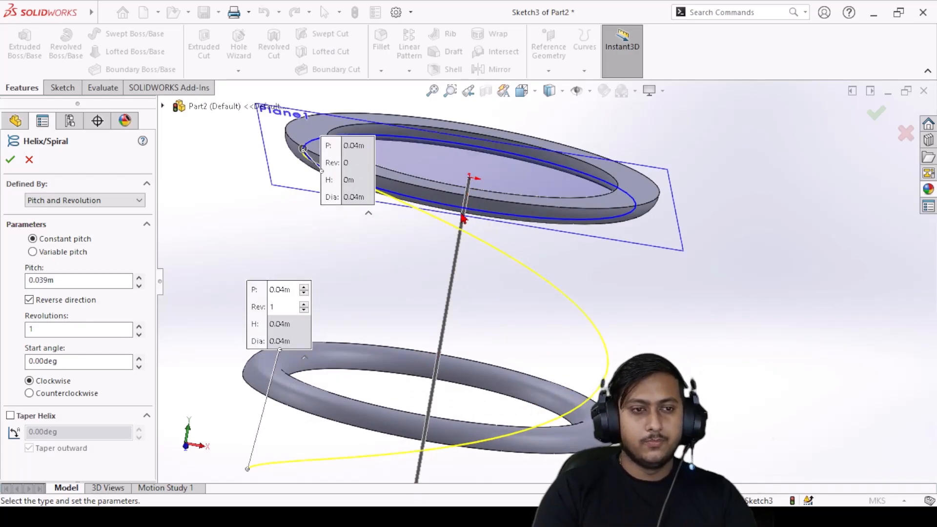
Step: Define the helix by Height and Revolution and set its height to 0.026 m
{"action": "left_click", "coordinate": [68, 201]}
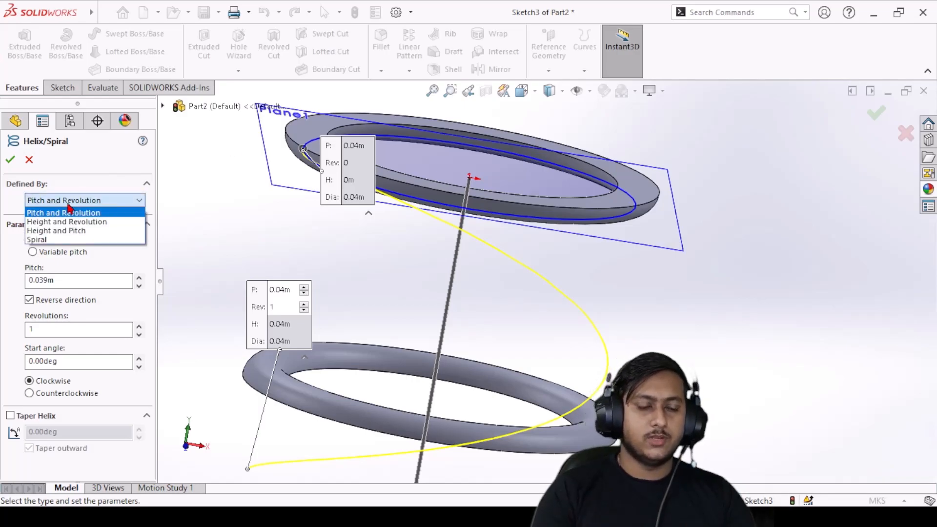
{"action": "left_click", "coordinate": [73, 222]}
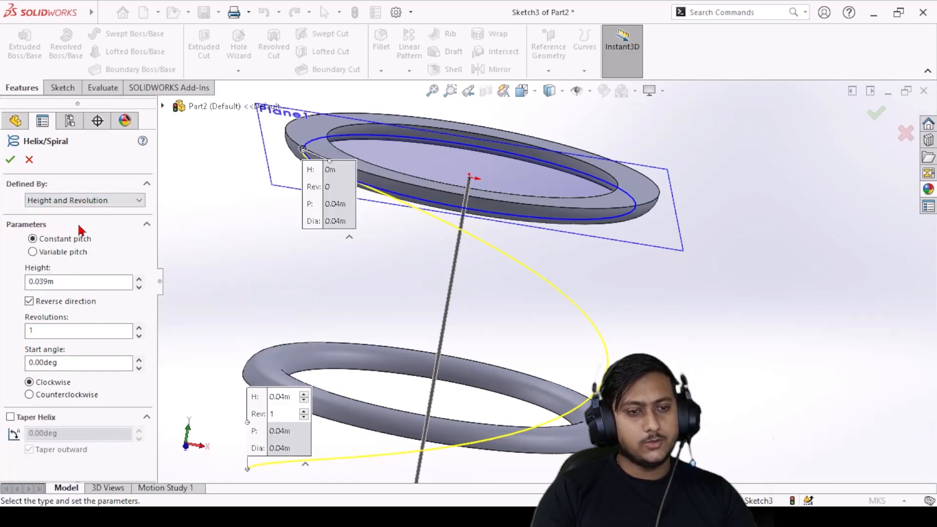
{"action": "double_click", "coordinate": [81, 283]}
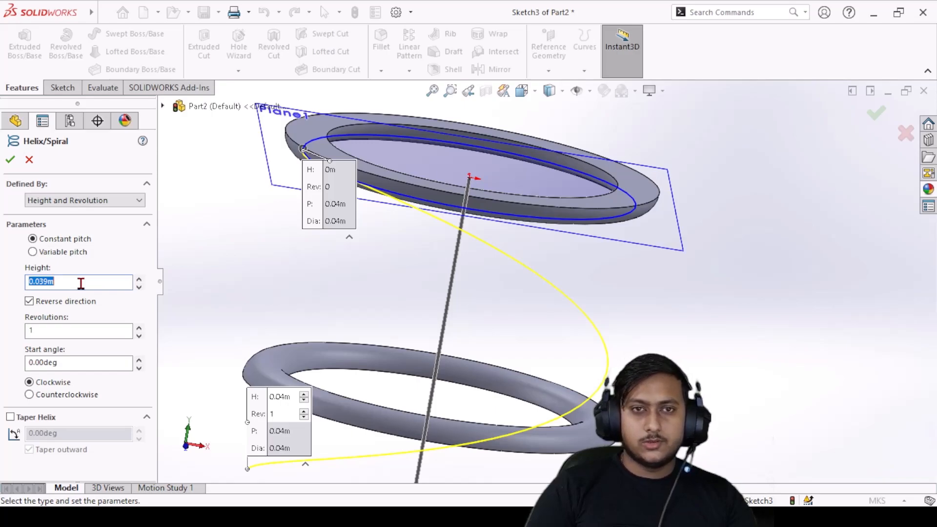
{"action": "type", "text": "0"}
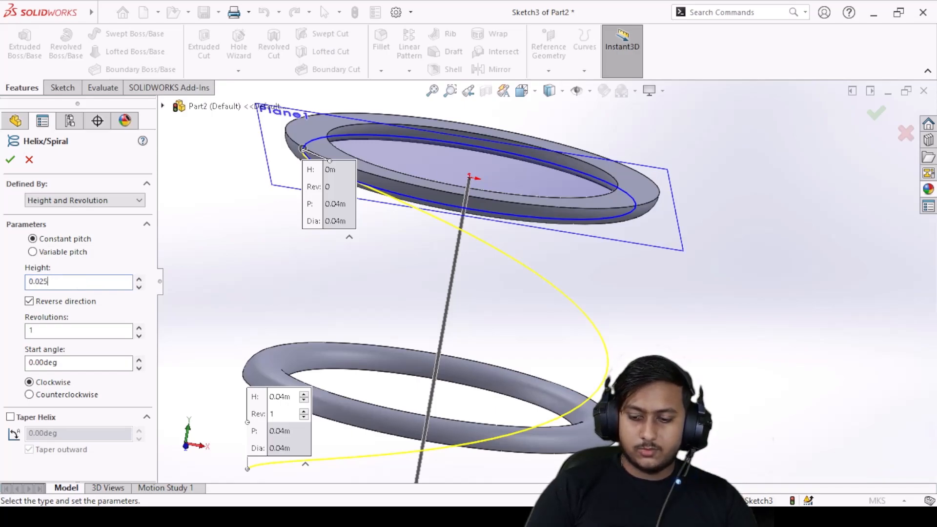
{"action": "key", "text": "BackSpace"}
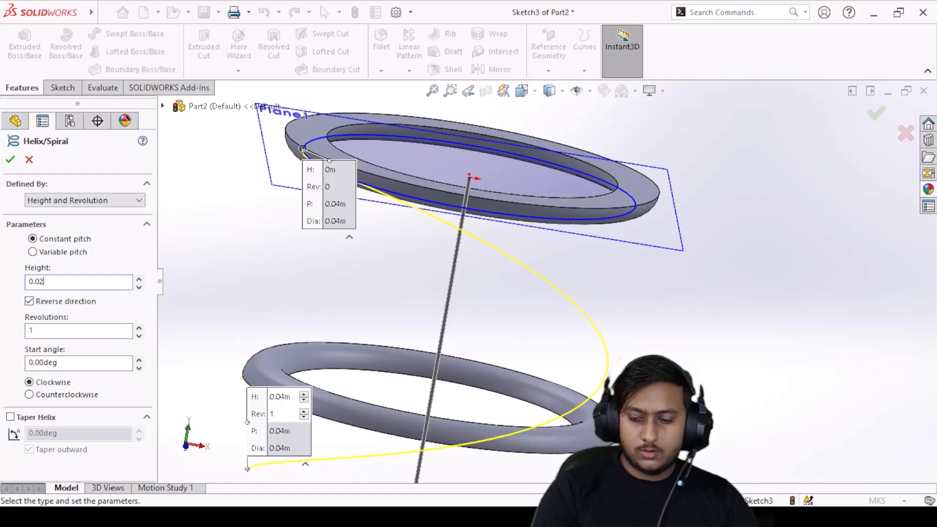
{"action": "type", "text": "6"}
{"action": "key", "text": "Return"}
{"action": "middle_click_drag", "start_coordinate": [464, 404], "coordinate": [464, 382]}
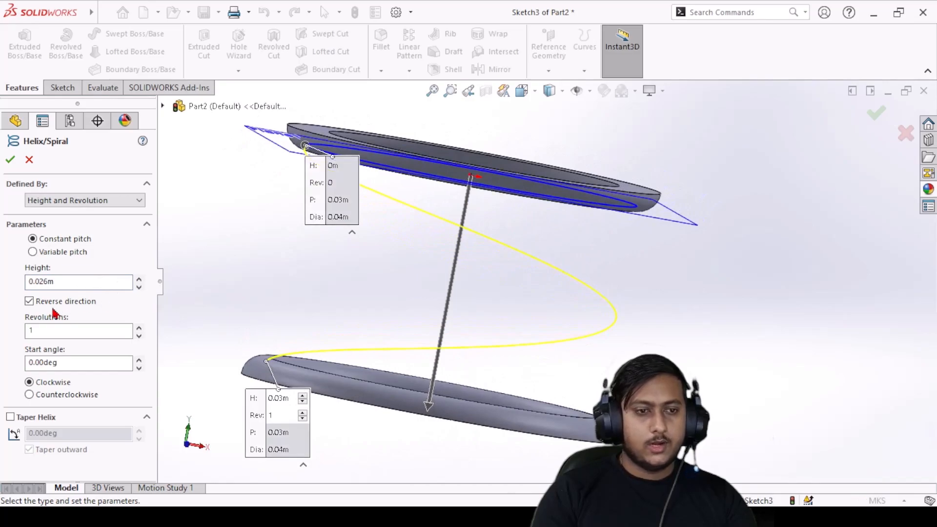
Step: Set the helix to 4.25 revolutions and create the curve
{"action": "double_click", "coordinate": [119, 331]}
{"action": "key", "text": "BackSpace"}
{"action": "type", "text": "1.75"}
{"action": "left_click", "coordinate": [138, 328]}
{"action": "left_click", "coordinate": [139, 328]}
{"action": "left_click", "coordinate": [139, 328]}
{"action": "left_click", "coordinate": [139, 328]}
{"action": "left_click", "coordinate": [139, 328]}
{"action": "left_click", "coordinate": [138, 328]}
{"action": "left_click", "coordinate": [138, 327]}
{"action": "left_click", "coordinate": [138, 328]}
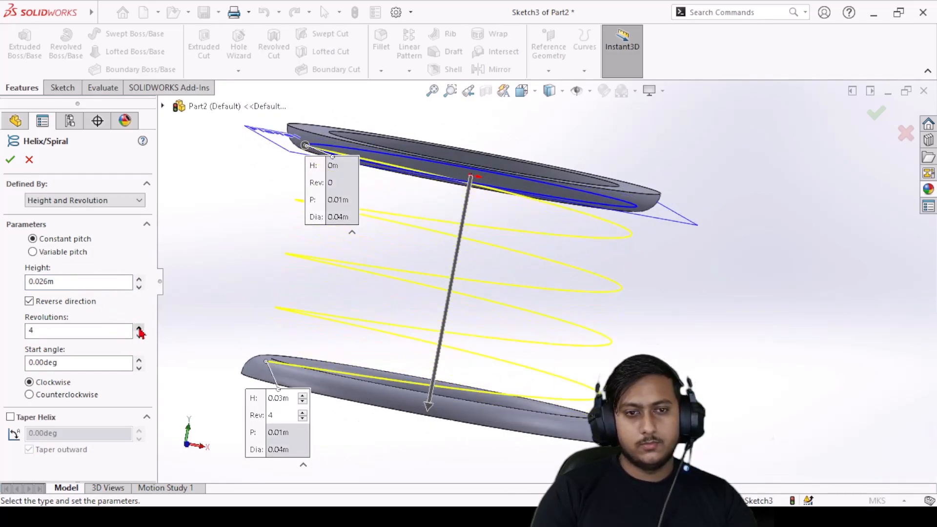
{"action": "left_click", "coordinate": [138, 328]}
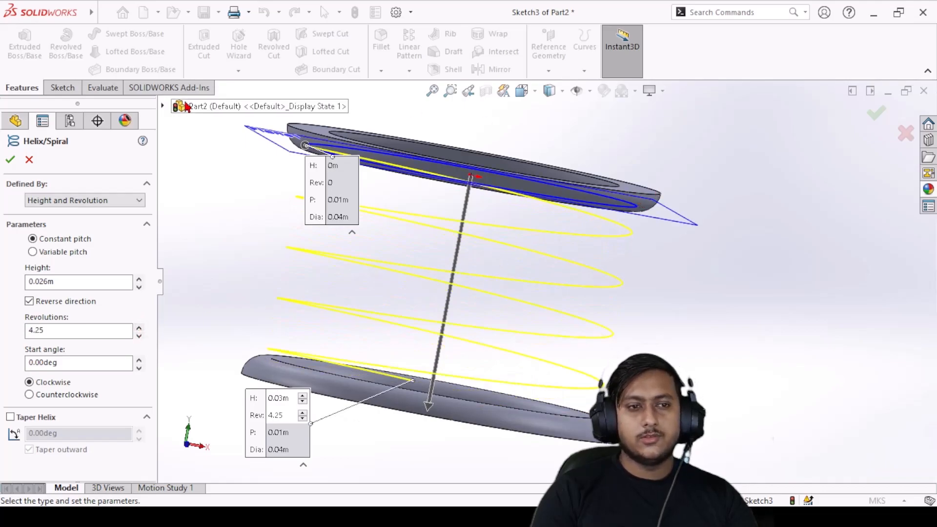
{"action": "left_click", "coordinate": [11, 161]}
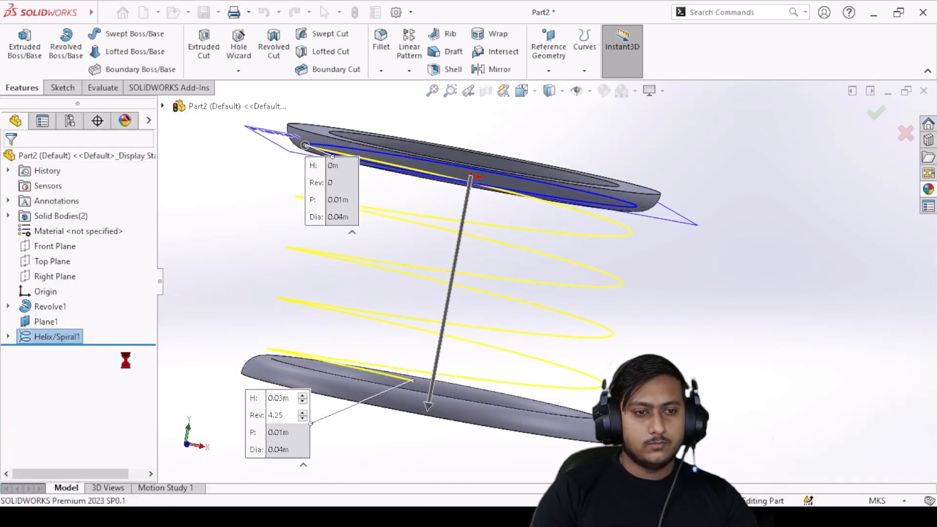
Step: Hide the offset reference plane at the upper ring
{"action": "middle_click_drag", "start_coordinate": [403, 226], "coordinate": [309, 211]}
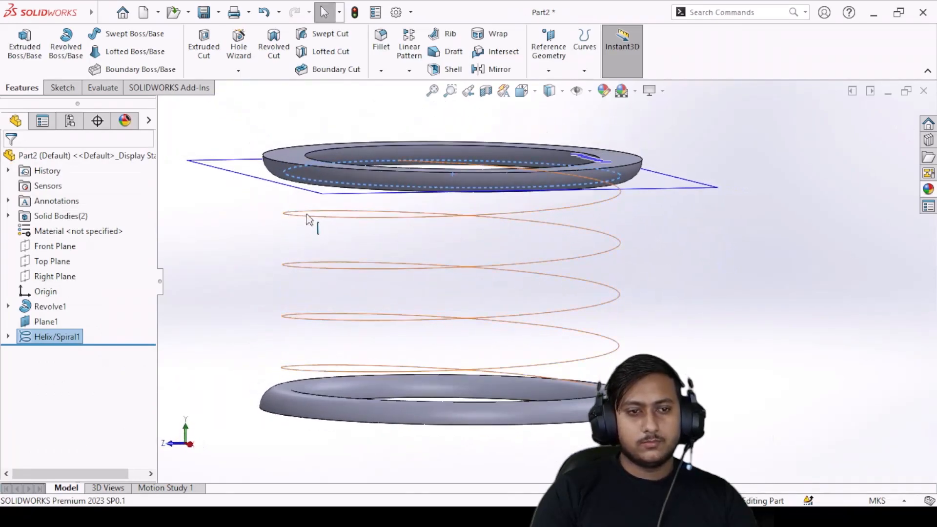
{"action": "right_click", "coordinate": [242, 174]}
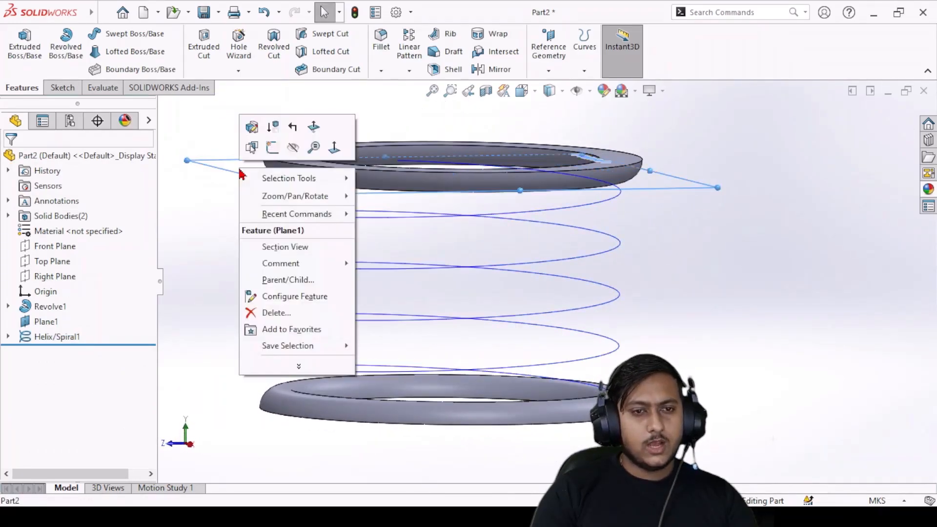
{"action": "left_click", "coordinate": [298, 151]}
Step: Place a point on the helix's upper end in a new 3D sketch and exit the sketch
{"action": "middle_click_drag", "start_coordinate": [591, 160], "coordinate": [646, 158]}
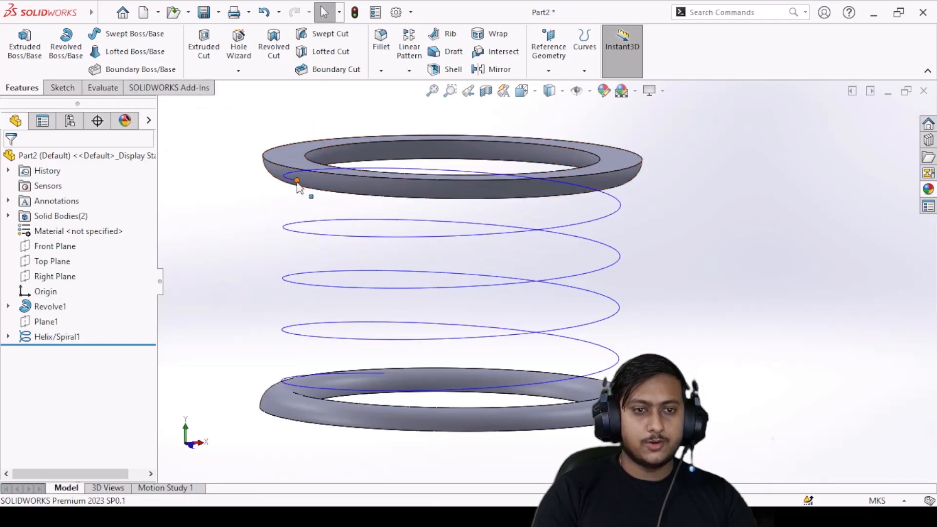
{"action": "scroll", "coordinate": [307, 170], "scroll_direction": "down", "scroll_amount": 3}
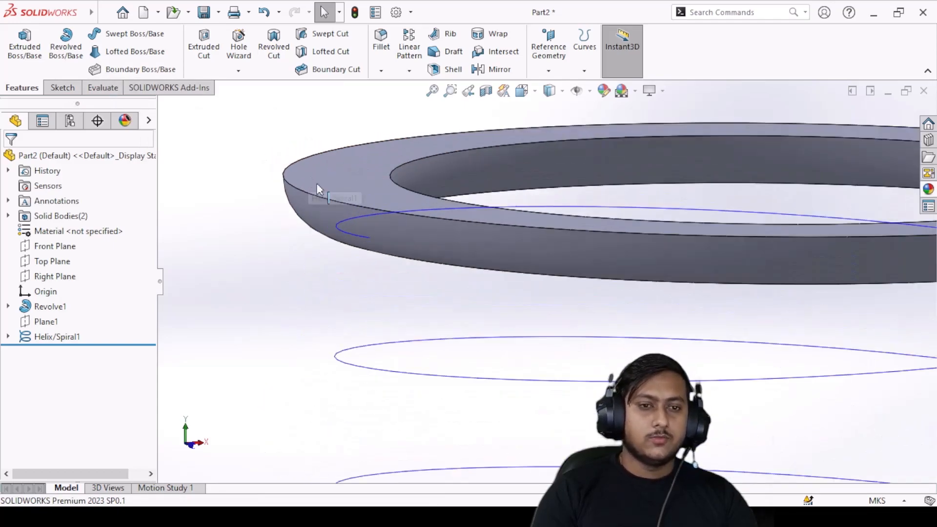
{"action": "left_click", "coordinate": [64, 88]}
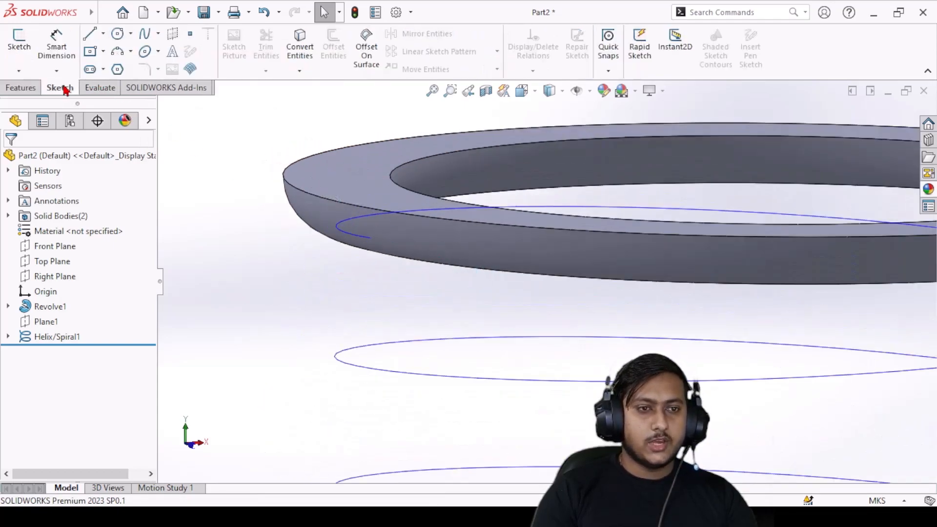
{"action": "left_click", "coordinate": [18, 72]}
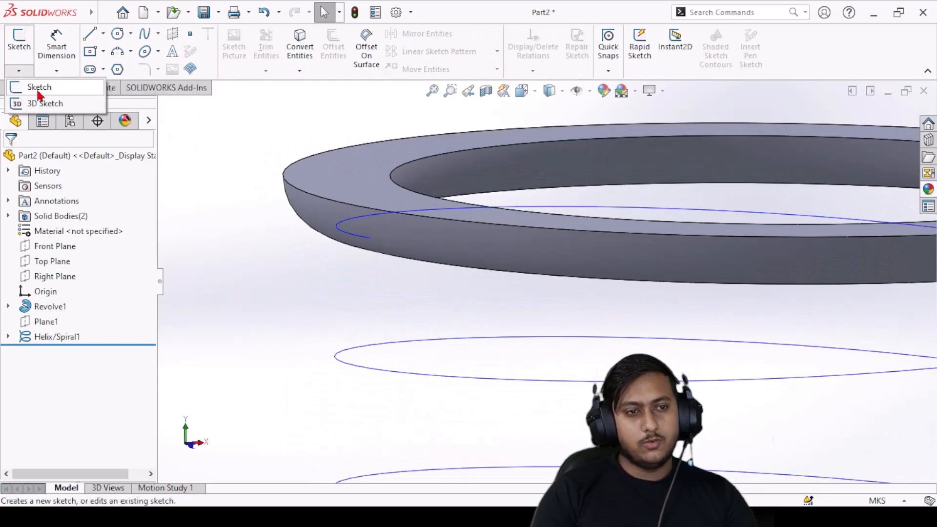
{"action": "left_click", "coordinate": [45, 104]}
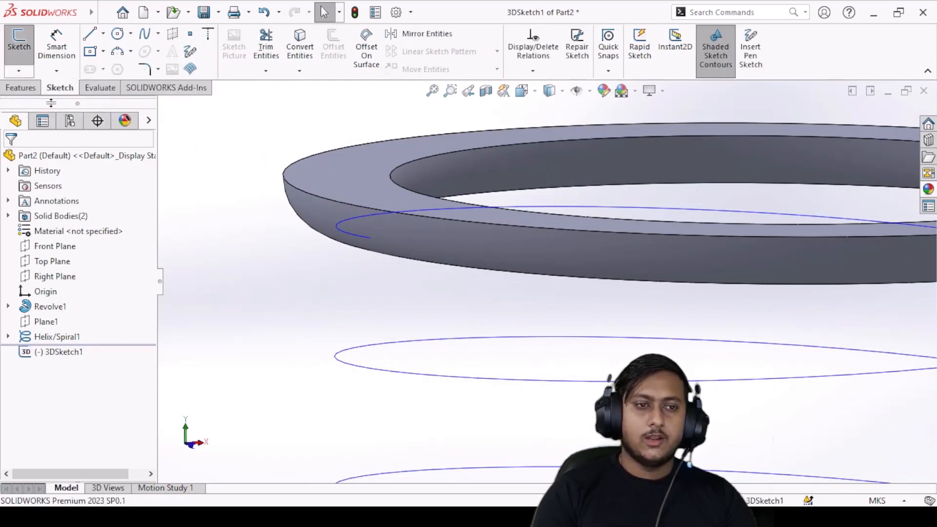
{"action": "left_click", "coordinate": [190, 33]}
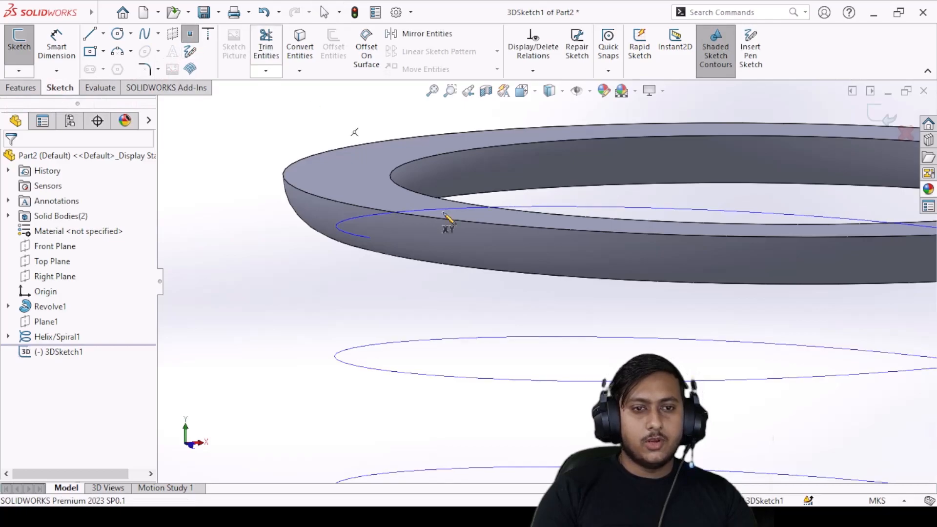
{"action": "left_click", "coordinate": [371, 237]}
{"action": "right_click", "coordinate": [284, 274]}
{"action": "left_click", "coordinate": [305, 285]}
{"action": "left_click", "coordinate": [867, 119]}
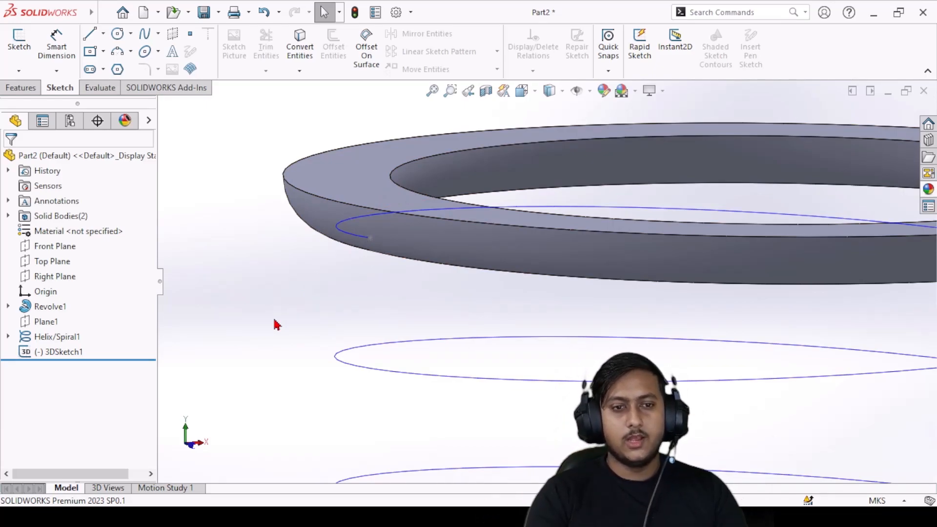
Step: Create a reference plane perpendicular to the helix and coincident with the 3D sketch point at its upper end
{"action": "left_click", "coordinate": [364, 239]}
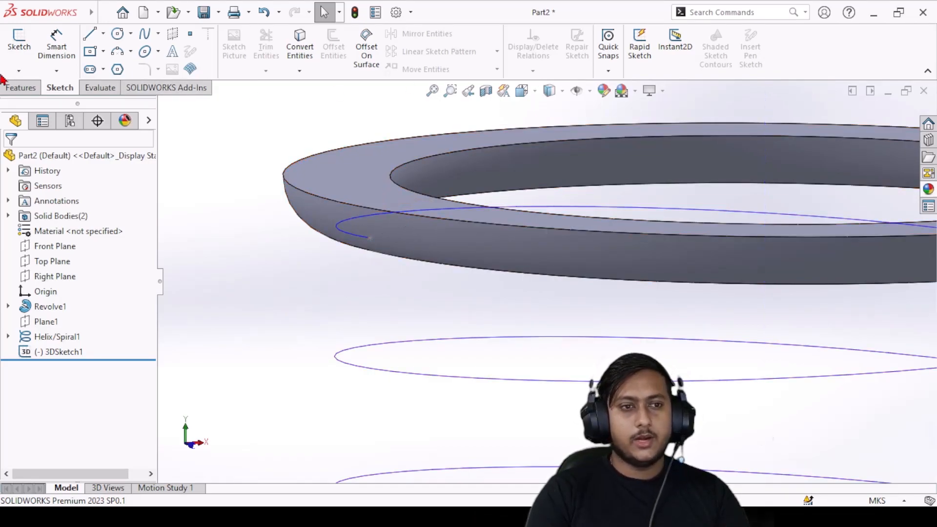
{"action": "left_click", "coordinate": [22, 88]}
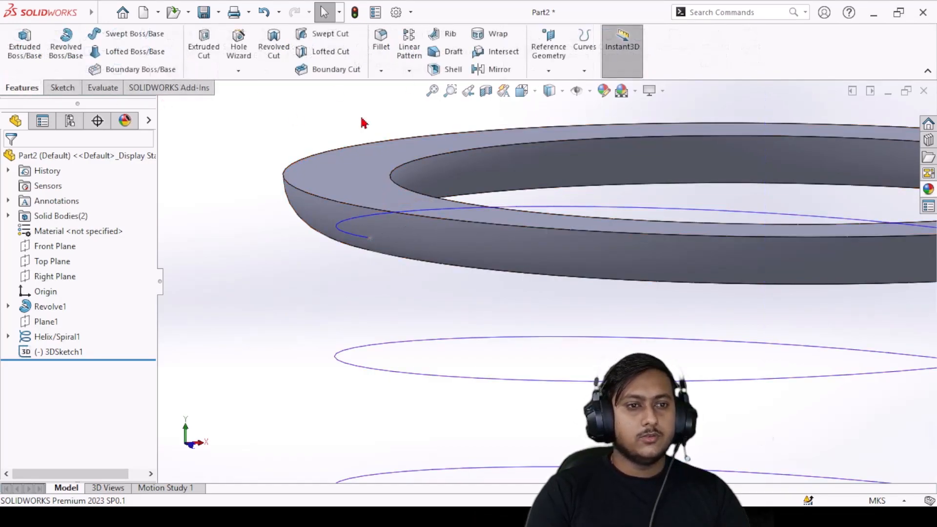
{"action": "left_click", "coordinate": [554, 54]}
{"action": "left_click", "coordinate": [553, 89]}
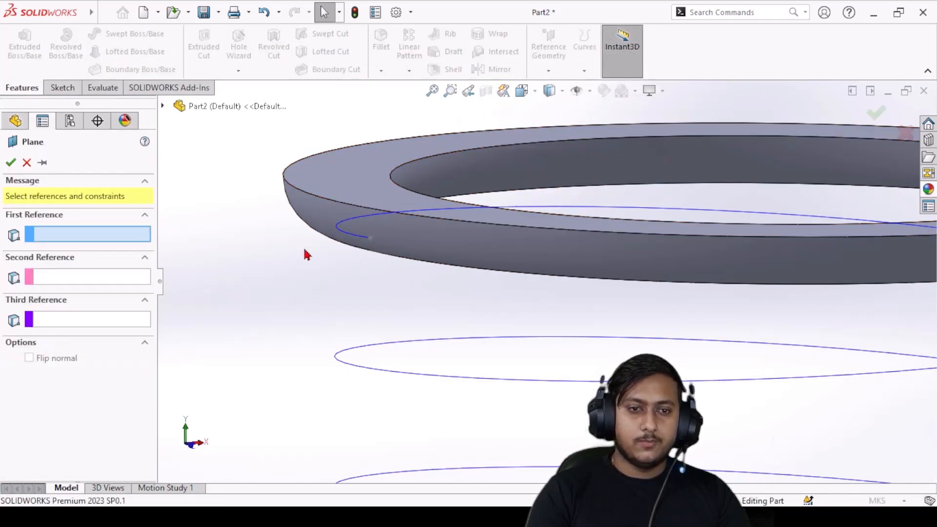
{"action": "left_click", "coordinate": [345, 237]}
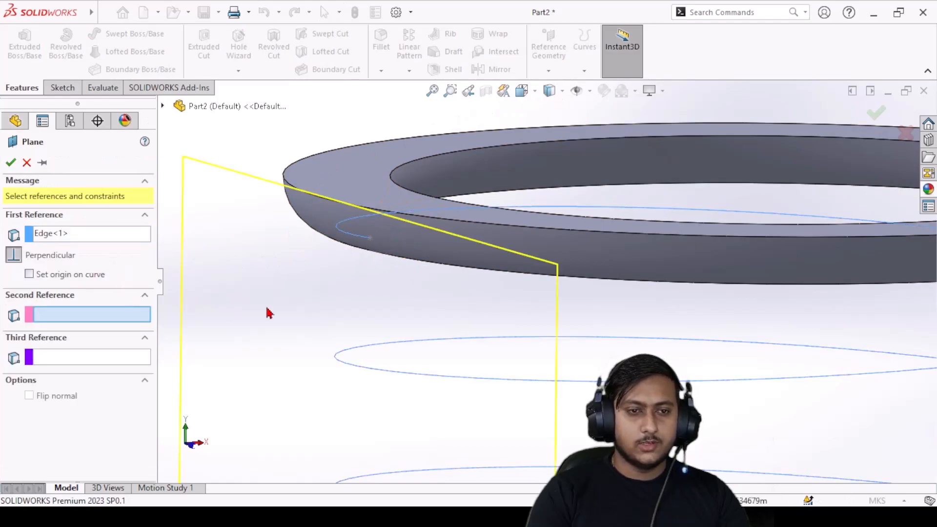
{"action": "left_click", "coordinate": [372, 244]}
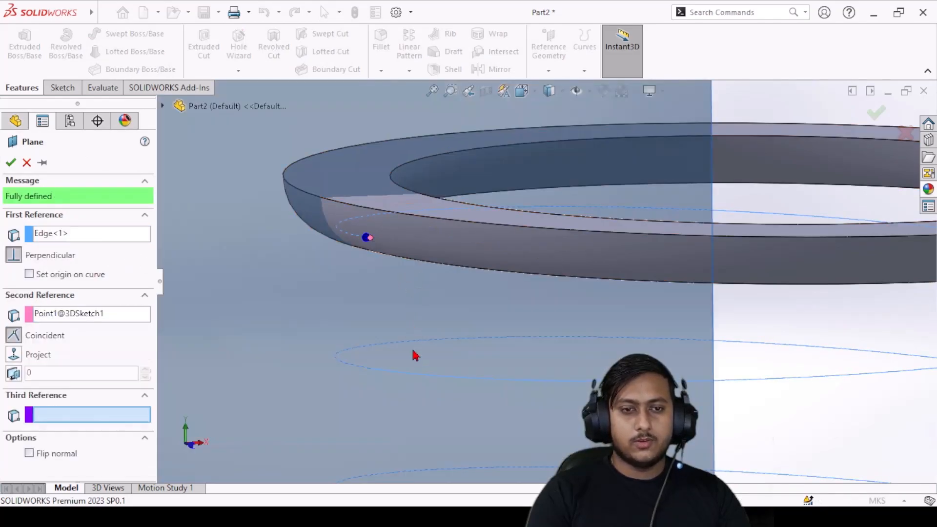
{"action": "key", "text": "f"}
{"action": "left_click", "coordinate": [11, 162]}
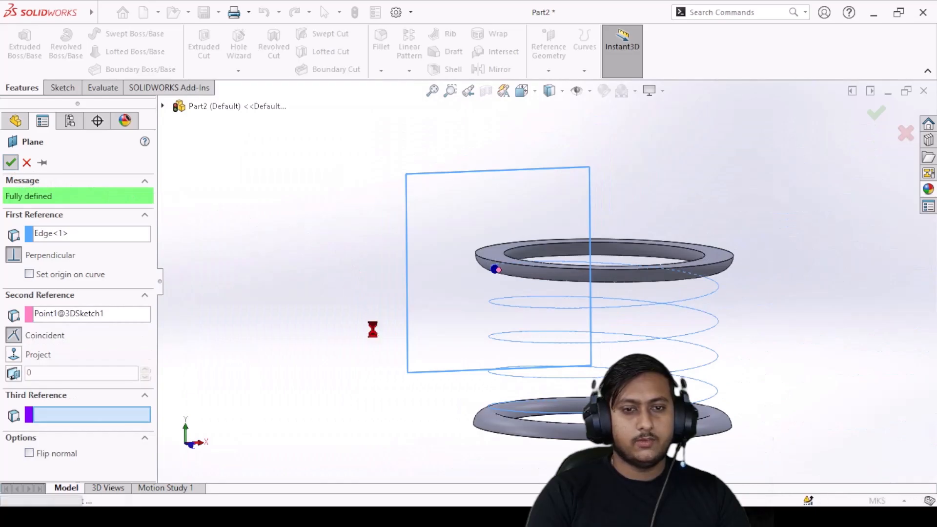
Step: Start a sketch on the new plane perpendicular to the helix's upper end
{"action": "scroll", "coordinate": [554, 295], "scroll_direction": "down", "scroll_amount": 5}
{"action": "middle_click_drag", "start_coordinate": [385, 220], "coordinate": [279, 197]}
{"action": "right_click", "coordinate": [248, 268]}
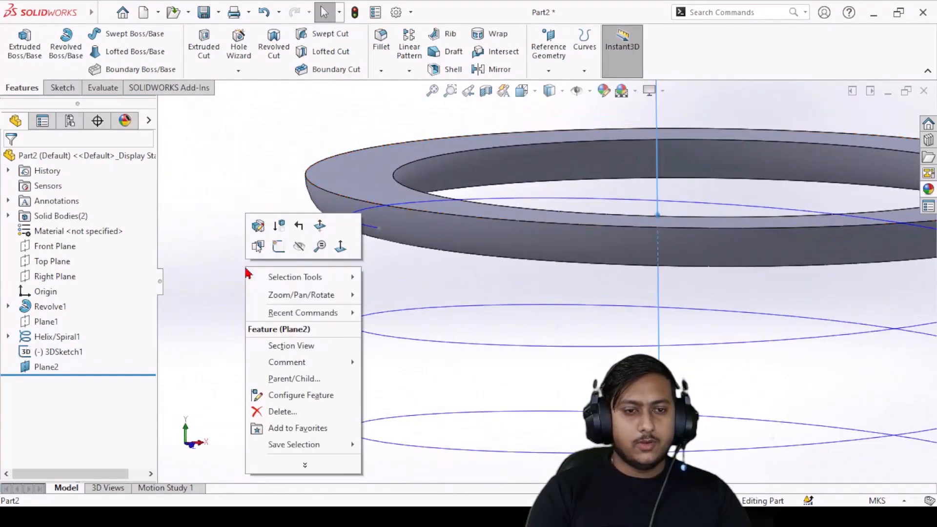
{"action": "left_click", "coordinate": [275, 244]}
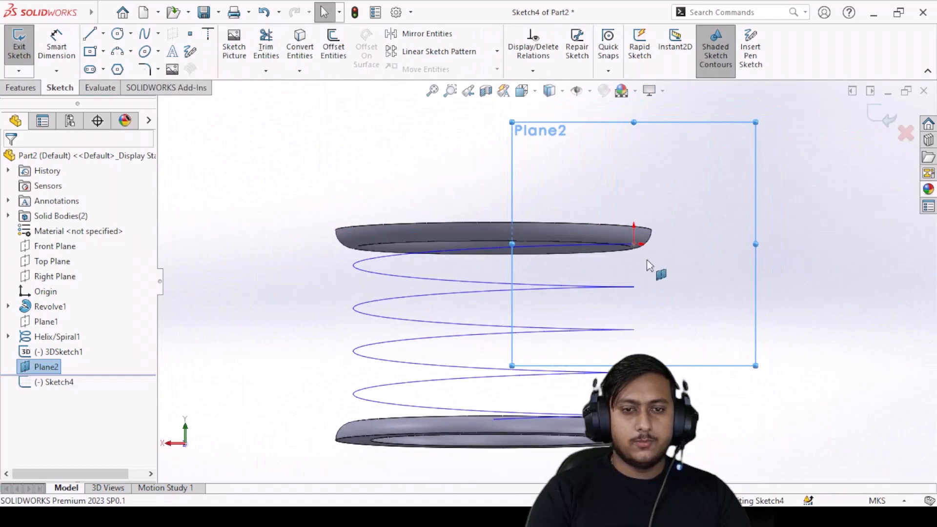
Step: Sketch a circle of about 0.00047 m radius centred on the helix's upper end point
{"action": "scroll", "coordinate": [813, 302], "scroll_direction": "down", "scroll_amount": 10}
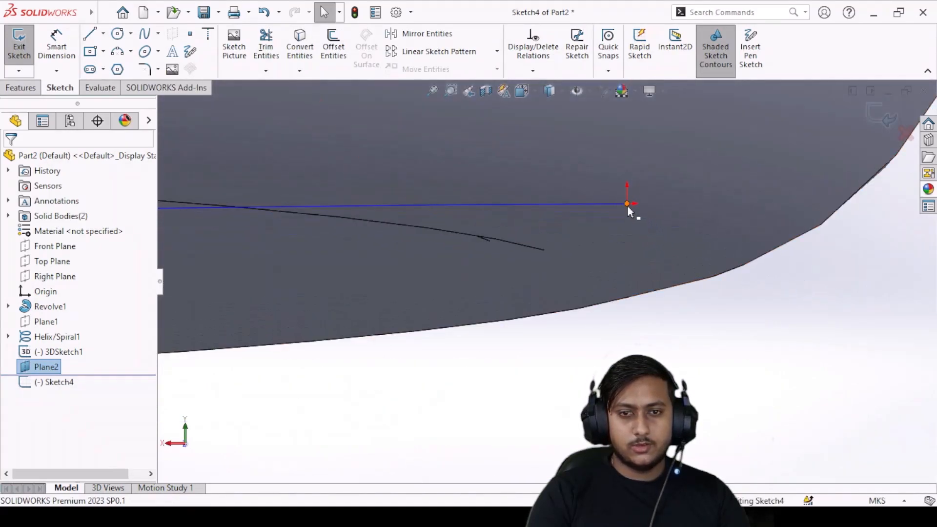
{"action": "left_click", "coordinate": [118, 33]}
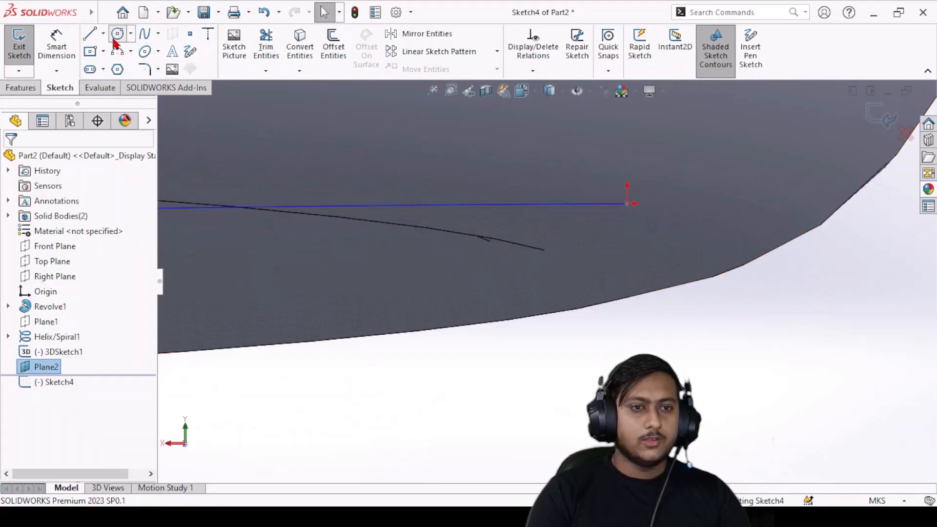
{"action": "left_click", "coordinate": [627, 204]}
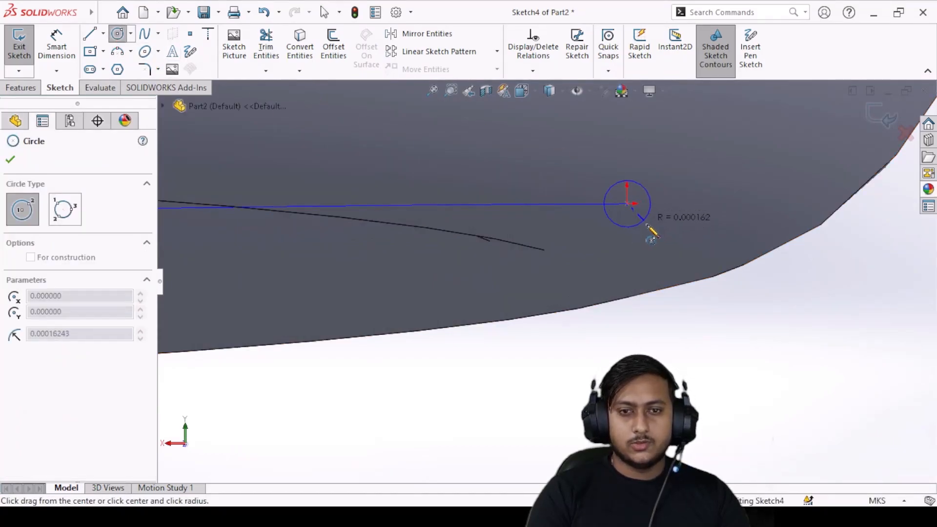
{"action": "left_click", "coordinate": [676, 248]}
{"action": "right_click", "coordinate": [710, 146]}
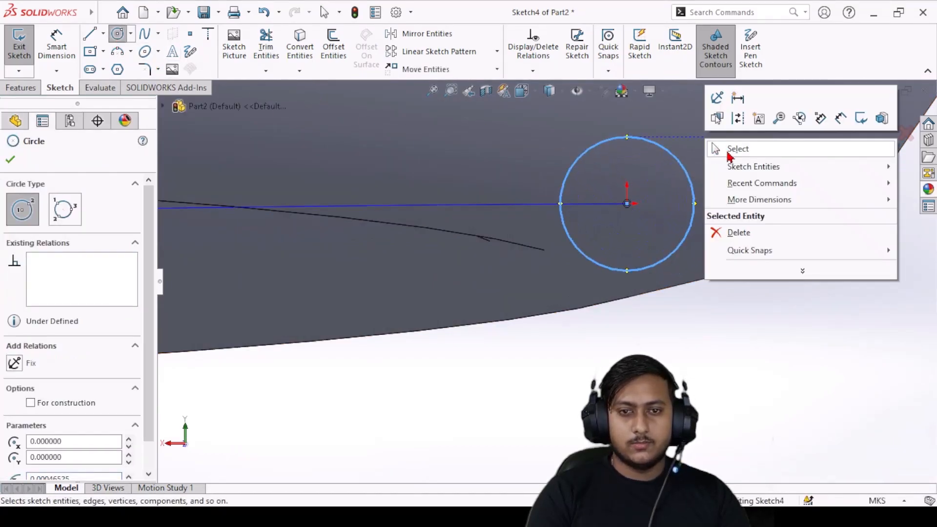
{"action": "left_click", "coordinate": [729, 147]}
Step: Set the radius of the profile circle at the helix's upper end to 0.0015 m
{"action": "left_click", "coordinate": [668, 156]}
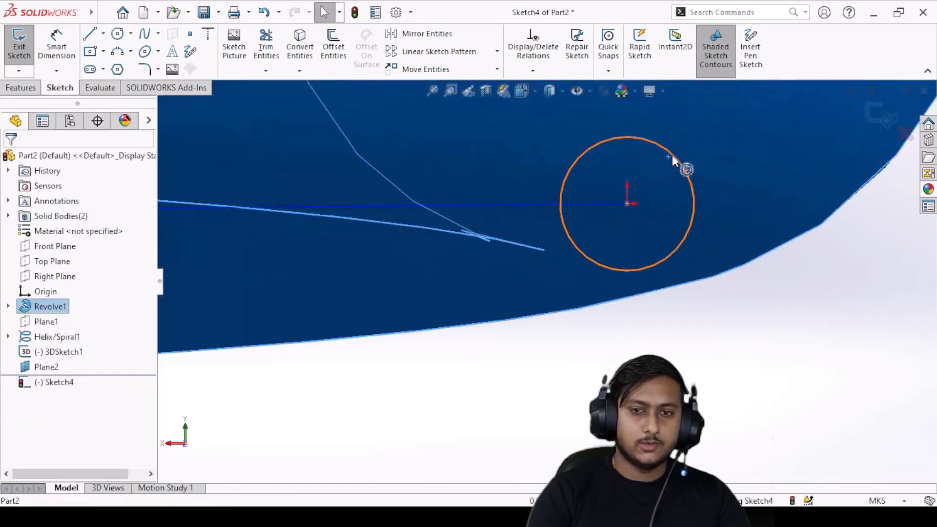
{"action": "left_click", "coordinate": [837, 362]}
{"action": "left_click", "coordinate": [688, 178]}
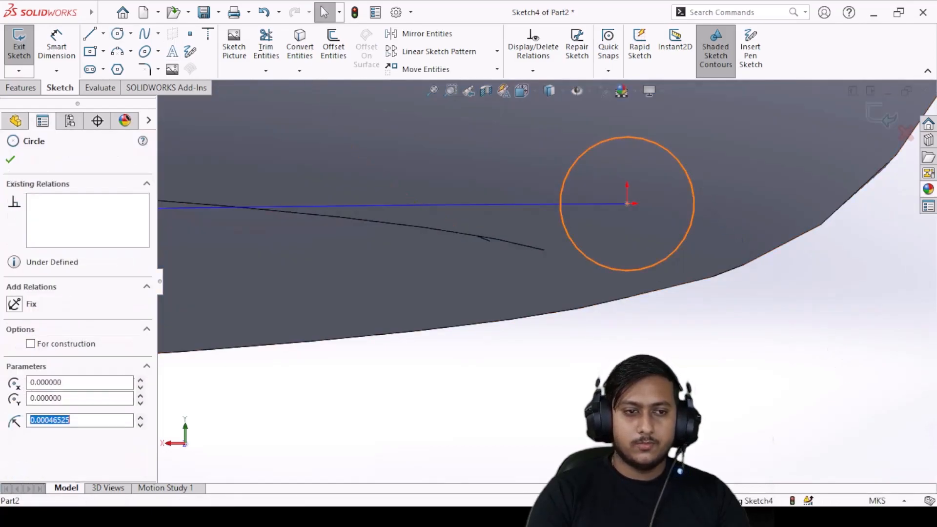
{"action": "double_click", "coordinate": [111, 423]}
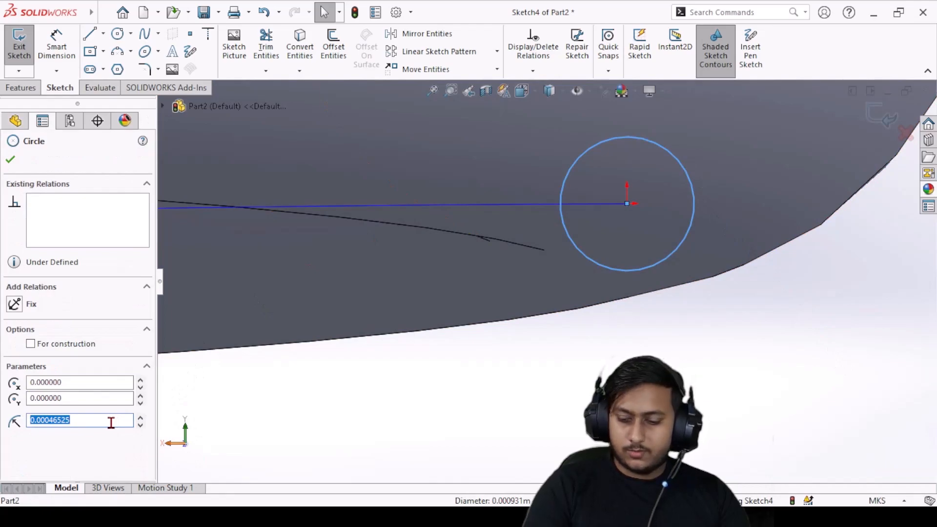
{"action": "type", "text": "0.0015"}
{"action": "key", "text": "Return"}
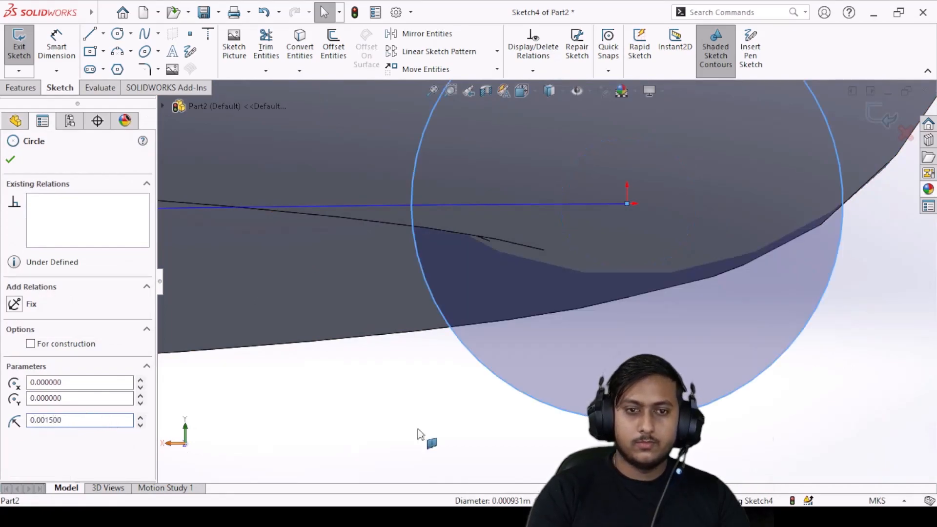
{"action": "scroll", "coordinate": [493, 415], "scroll_direction": "up", "scroll_amount": 12}
{"action": "middle_click_drag", "start_coordinate": [463, 235], "coordinate": [358, 236]}
{"action": "left_click", "coordinate": [10, 160]}
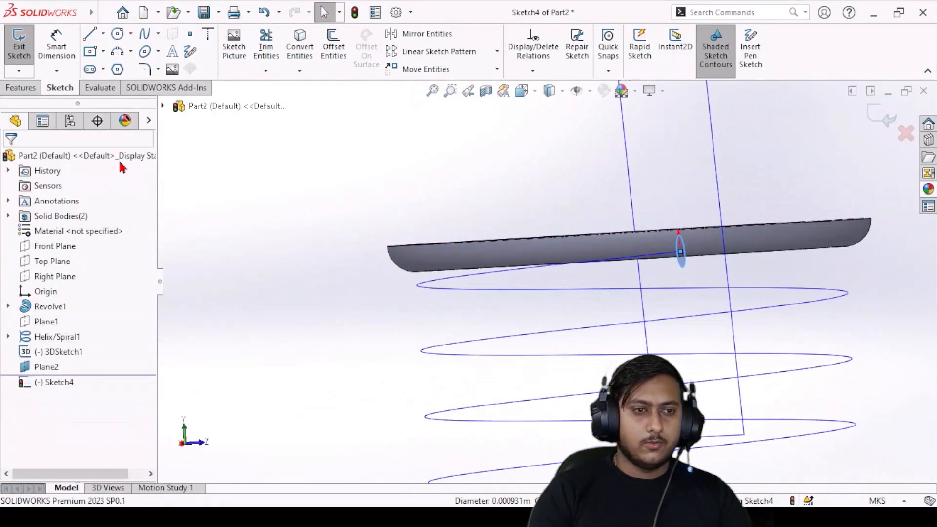
Step: Sweep the circular profile sketch along the helix to form the solid spring coil
{"action": "left_click", "coordinate": [20, 90]}
{"action": "left_click", "coordinate": [136, 34]}
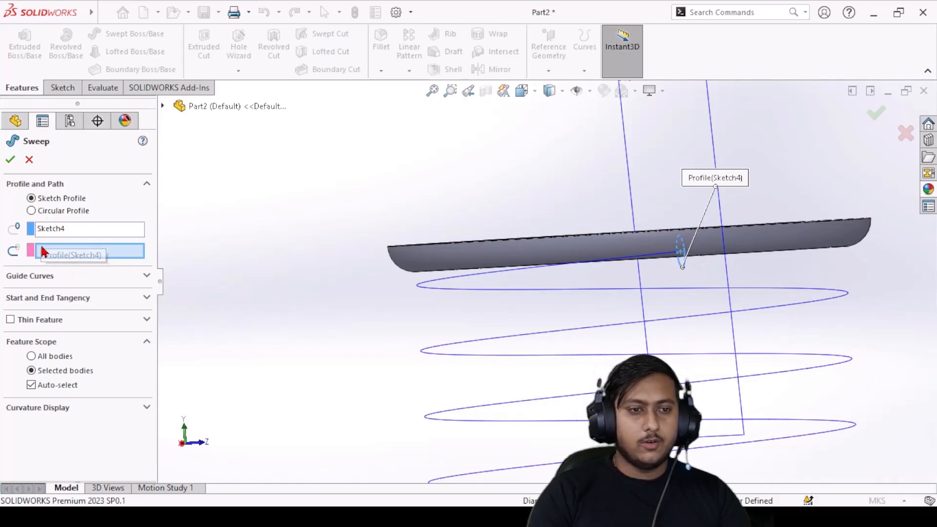
{"action": "left_click", "coordinate": [592, 291]}
{"action": "middle_click_drag", "start_coordinate": [672, 248], "coordinate": [221, 201]}
{"action": "scroll", "coordinate": [630, 299], "scroll_direction": "up", "scroll_amount": 6}
{"action": "scroll", "coordinate": [619, 322], "scroll_direction": "down", "scroll_amount": 5}
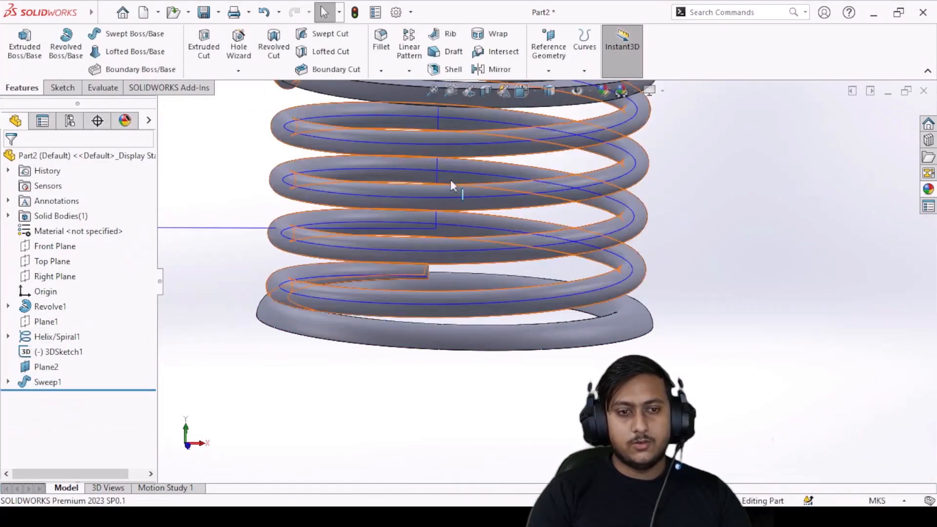
Step: Hide the reference plane at the helix's upper end and the helix curve inside the coil
{"action": "right_click", "coordinate": [217, 228]}
{"action": "left_click", "coordinate": [244, 207]}
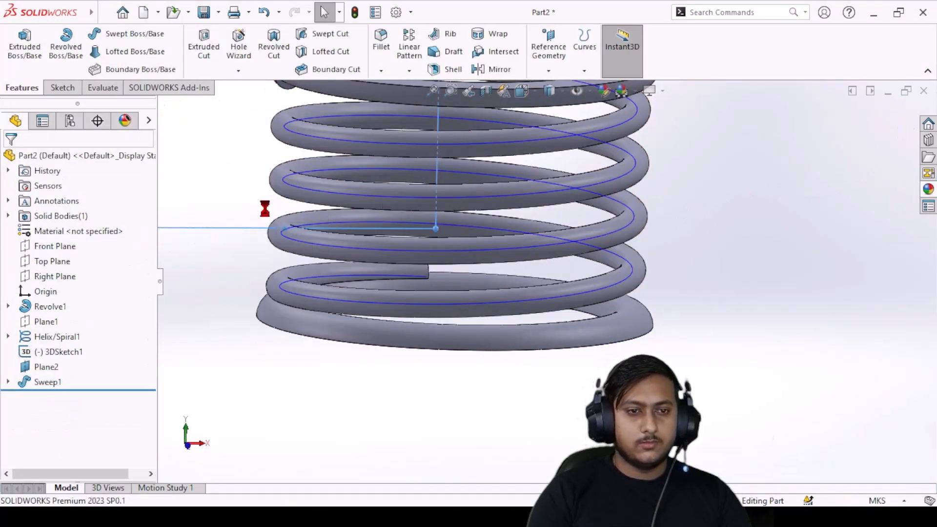
{"action": "right_click", "coordinate": [516, 234]}
{"action": "left_click", "coordinate": [706, 245]}
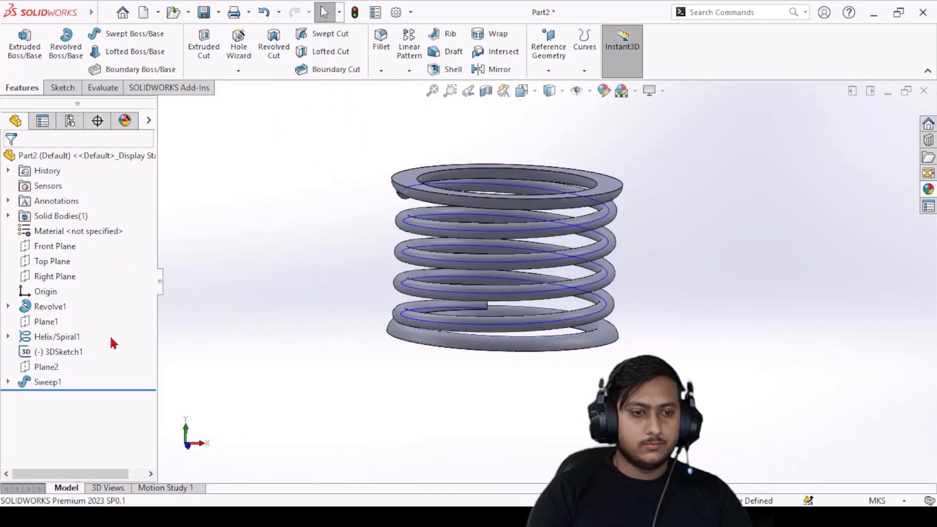
{"action": "right_click", "coordinate": [53, 338]}
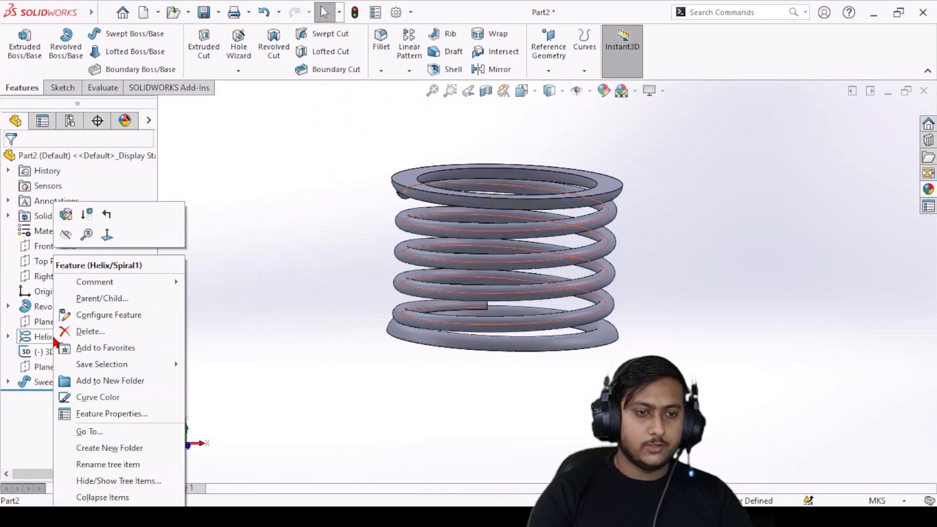
{"action": "left_click", "coordinate": [67, 231]}
{"action": "middle_click_drag", "start_coordinate": [341, 285], "coordinate": [635, 254]}
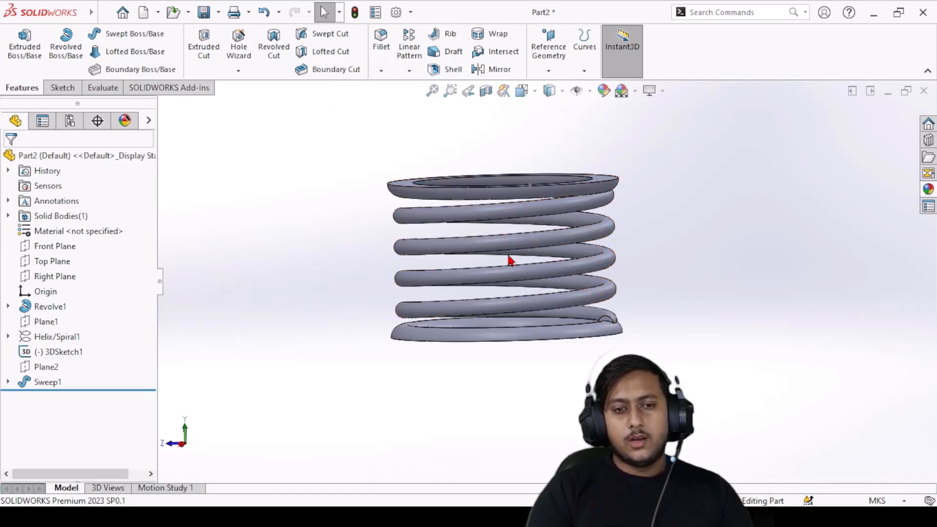
Step: Hide the 3D sketch point at the coil's upper end
{"action": "middle_click_drag", "start_coordinate": [528, 188], "coordinate": [539, 215]}
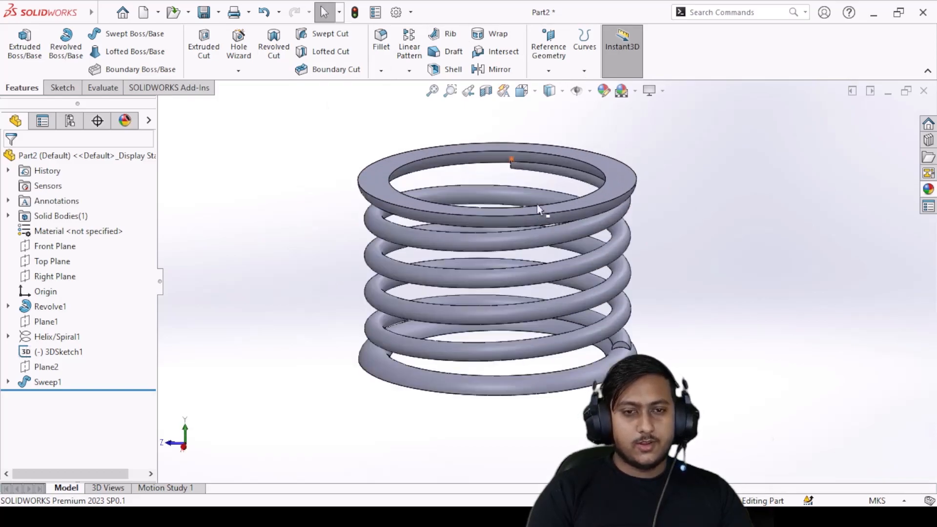
{"action": "right_click", "coordinate": [512, 160]}
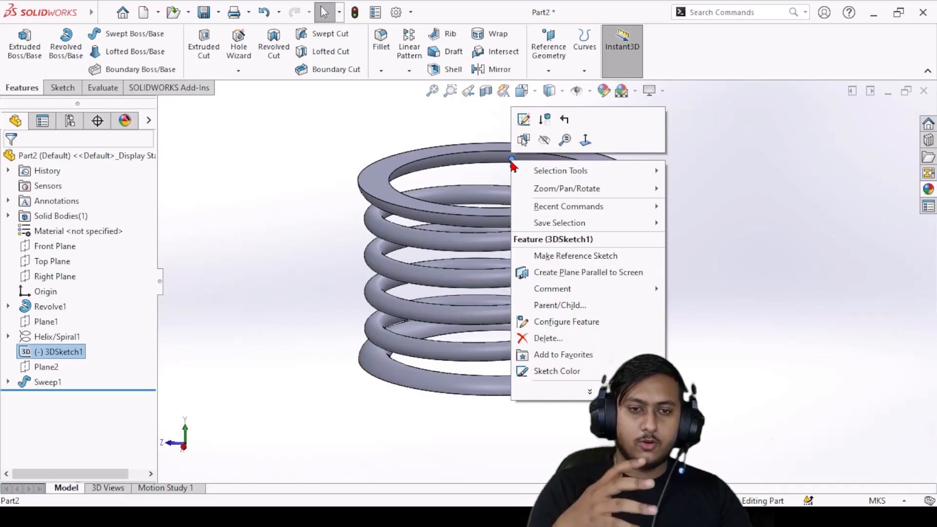
{"action": "left_click", "coordinate": [544, 140]}
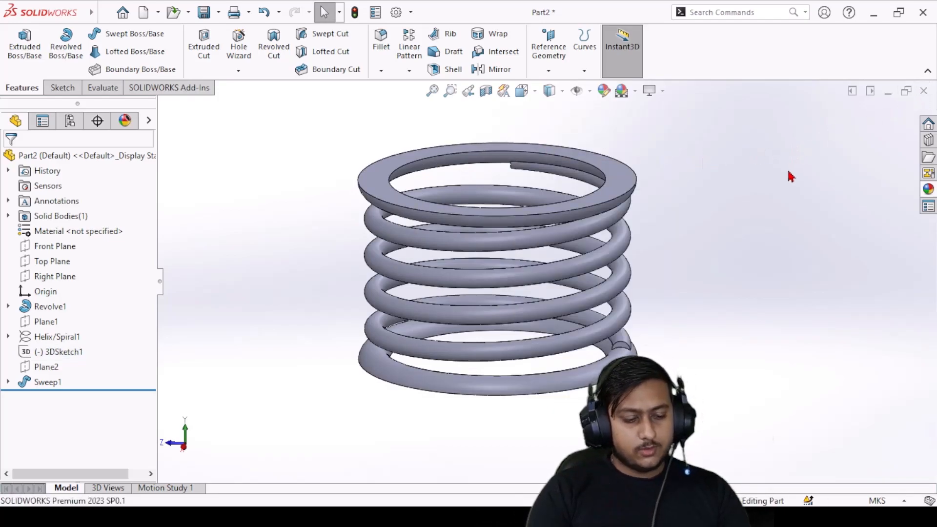
Step: Save the part as "spring" in the yt engine folder and close it
{"action": "key", "text": "ctrl+s"}
{"action": "type", "text": "spring"}
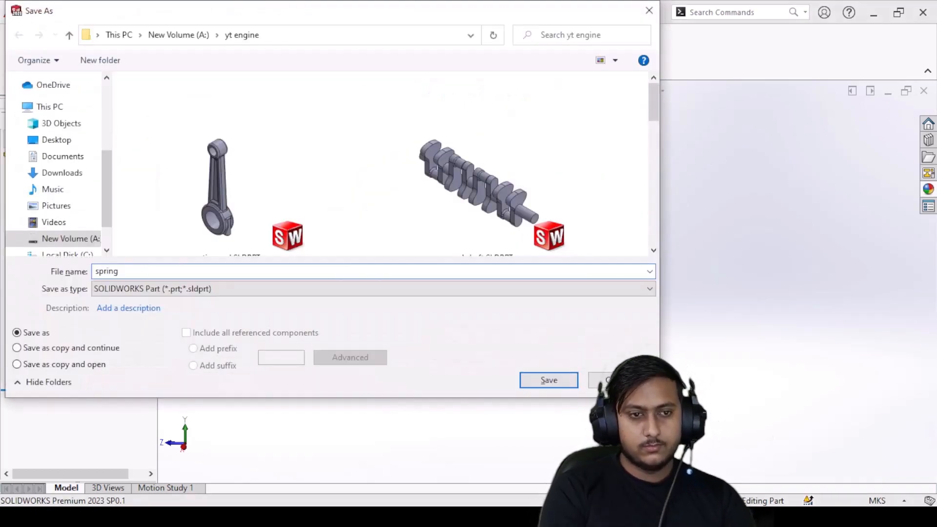
{"action": "key", "text": "Return"}
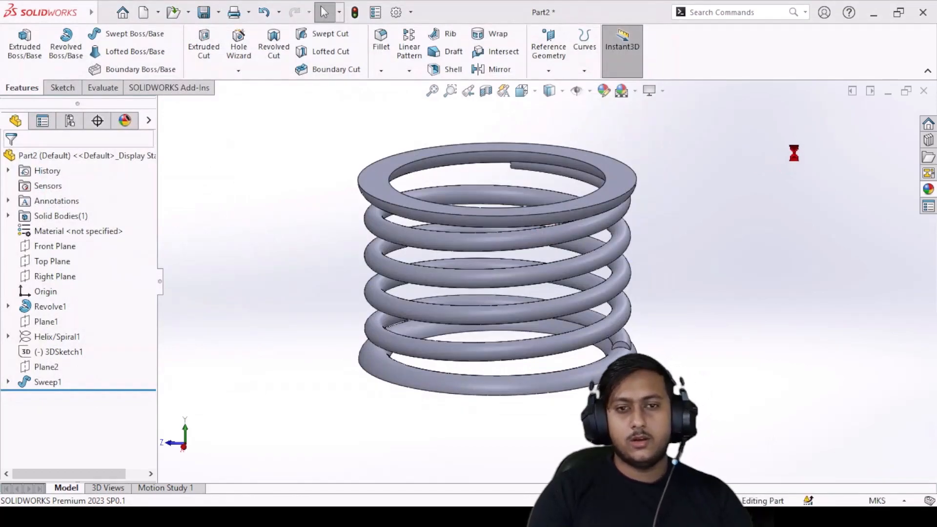
{"action": "left_click", "coordinate": [924, 92]}
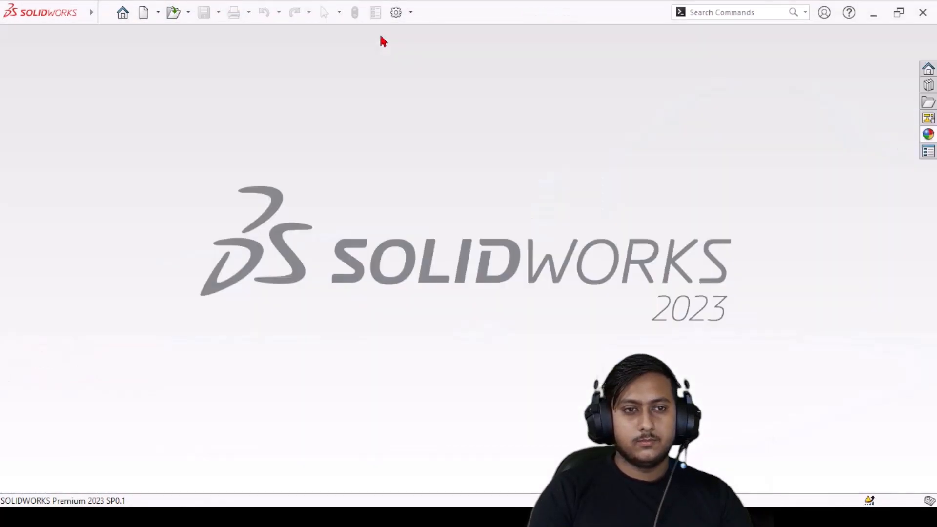
Step: Create a new part document and start a sketch on the Top Plane
{"action": "left_click", "coordinate": [144, 12]}
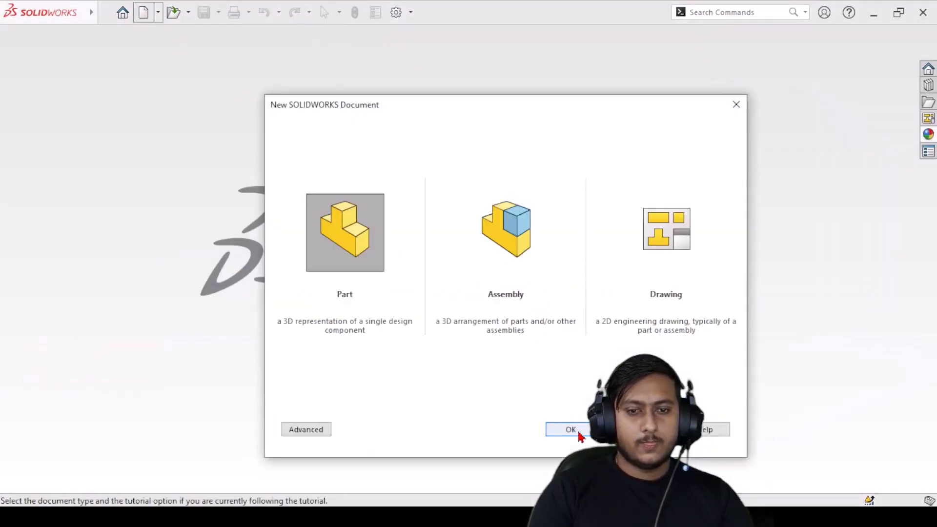
{"action": "left_click", "coordinate": [579, 434]}
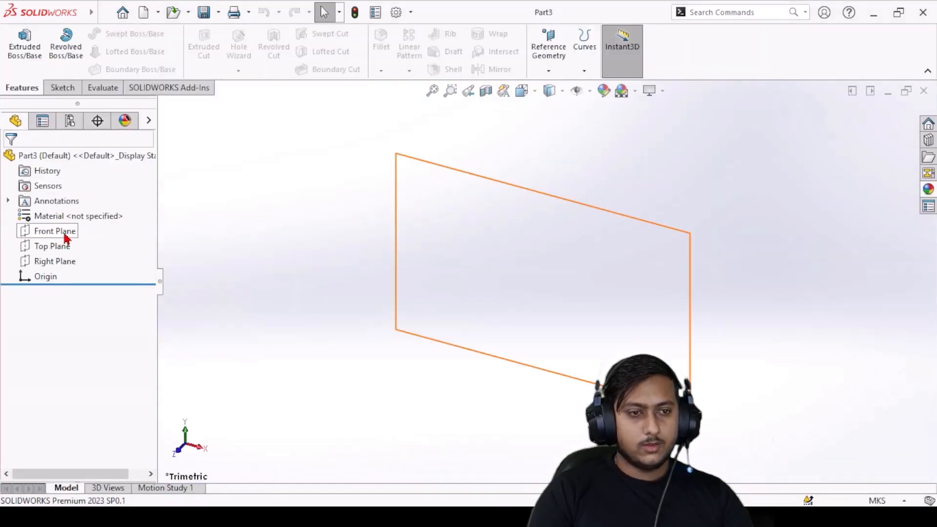
{"action": "left_click", "coordinate": [64, 246]}
{"action": "left_click", "coordinate": [110, 222]}
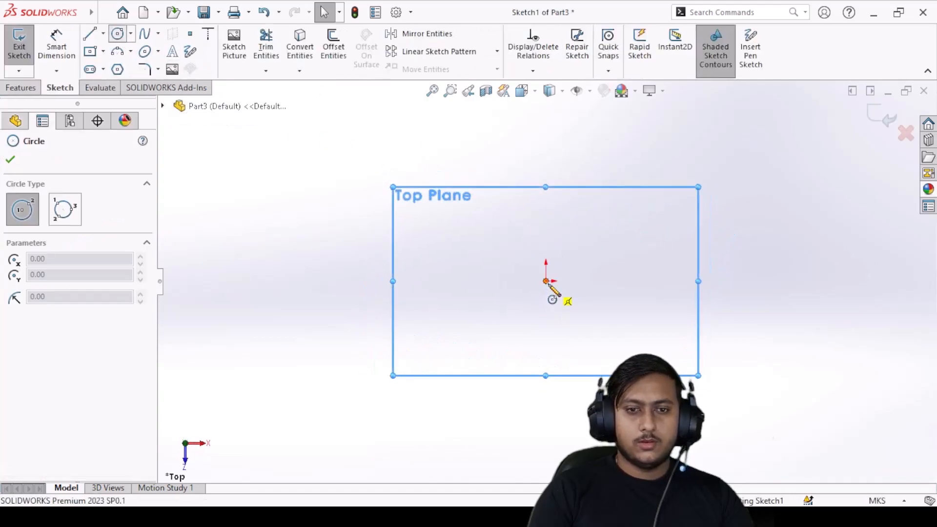
Step: Sketch two concentric circles centred on the origin, with radii of about 0.012 m and 0.035 m
{"action": "left_click_drag", "start_coordinate": [546, 281], "coordinate": [554, 301]}
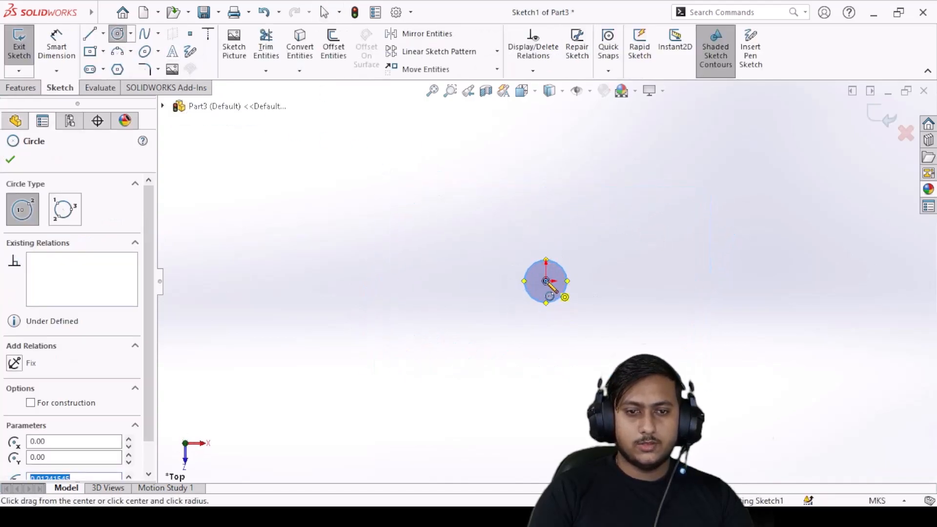
{"action": "left_click", "coordinate": [546, 281]}
{"action": "left_click", "coordinate": [590, 321]}
{"action": "right_click", "coordinate": [431, 198]}
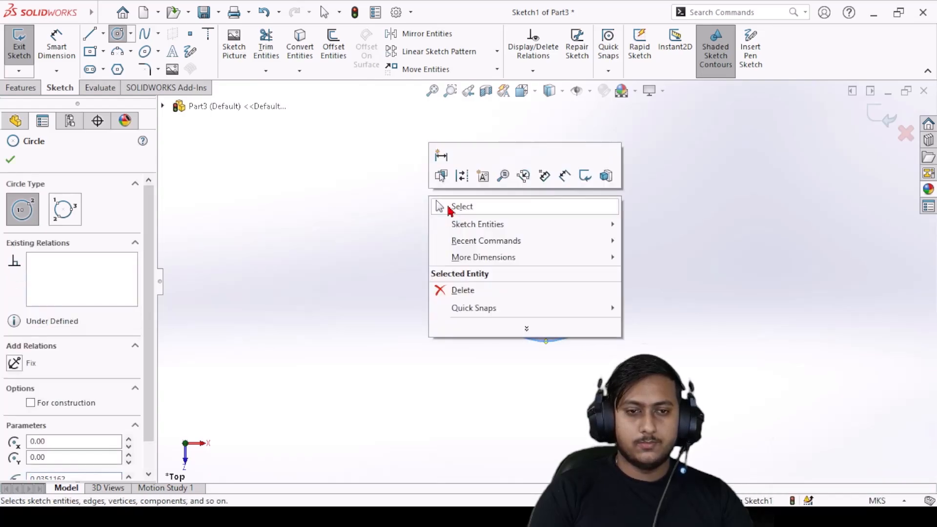
{"action": "left_click", "coordinate": [456, 205]}
Step: Set the inner circle's radius to 0.005 m
{"action": "left_click", "coordinate": [534, 267]}
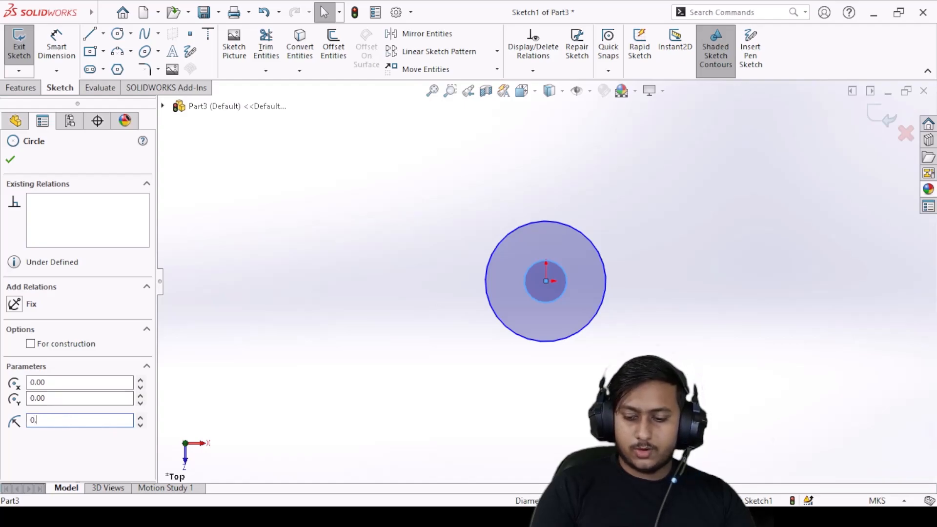
{"action": "key", "text": "Return"}
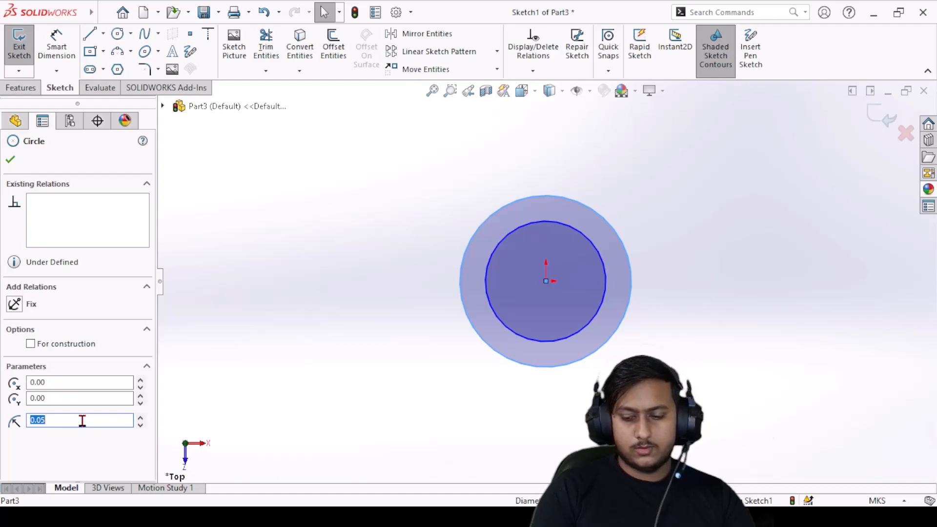
{"action": "key", "text": "Return"}
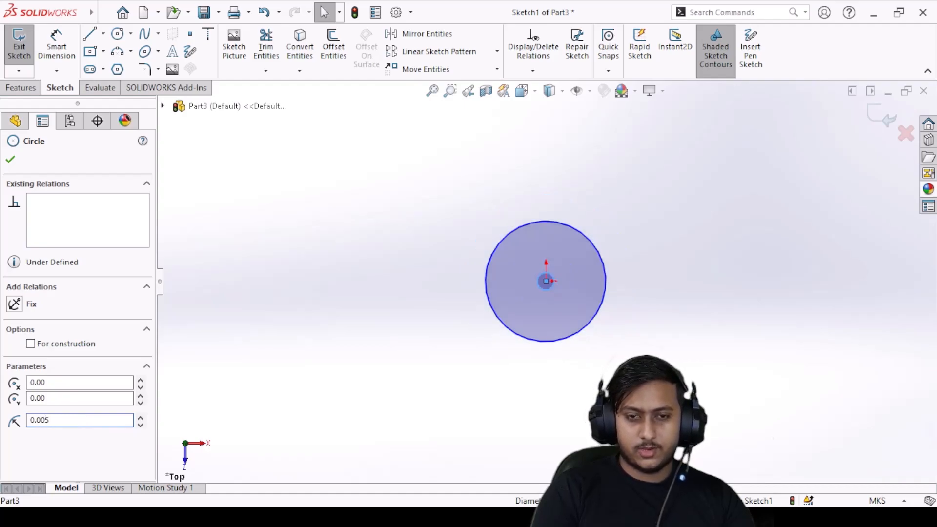
Step: Set the outer circle's radius to 0.022 m
{"action": "scroll", "coordinate": [561, 299], "scroll_direction": "down", "scroll_amount": 3}
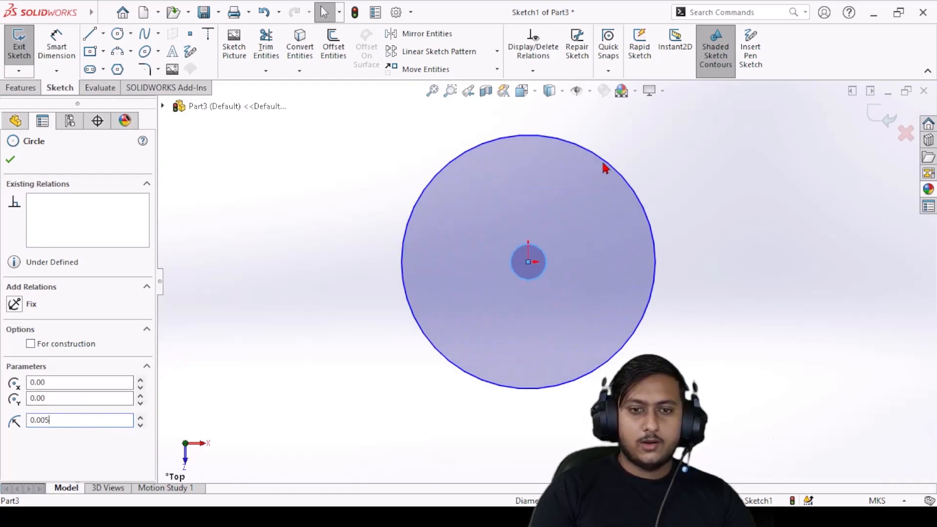
{"action": "left_click", "coordinate": [607, 165]}
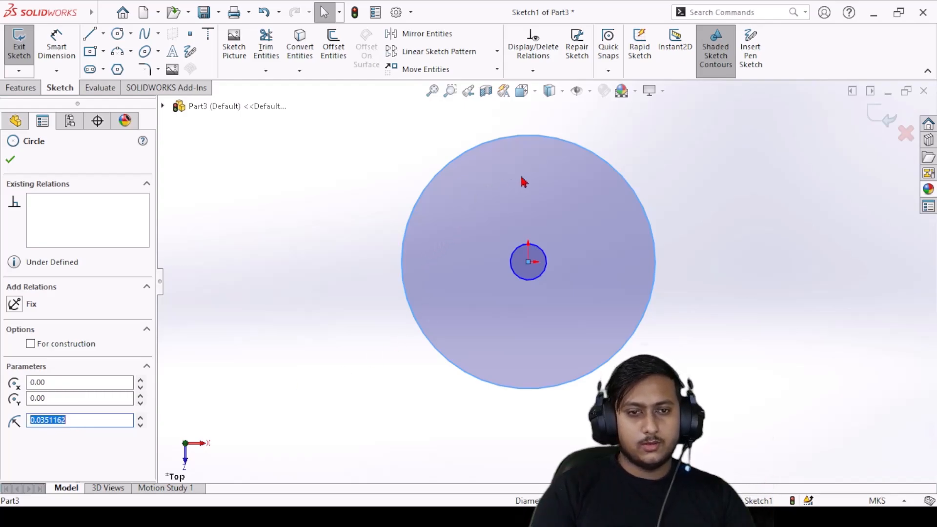
{"action": "double_click", "coordinate": [89, 422]}
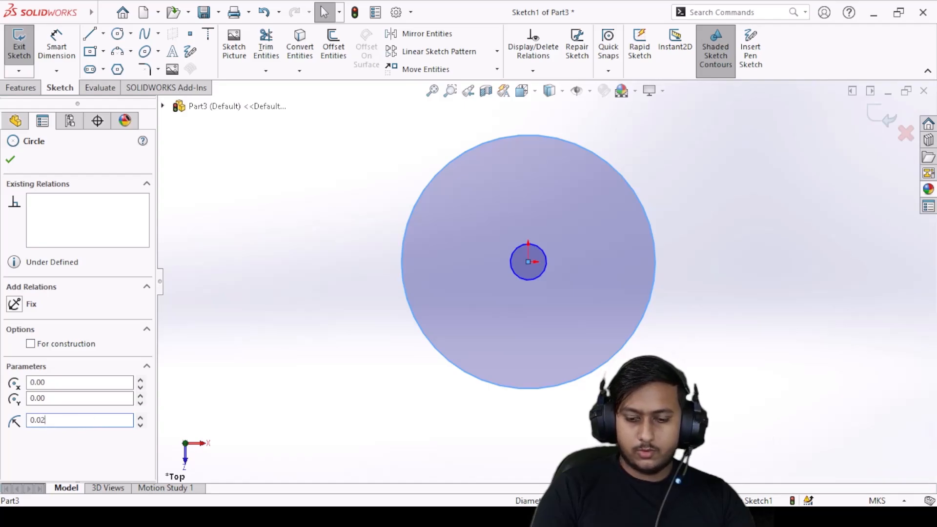
{"action": "key", "text": "Return"}
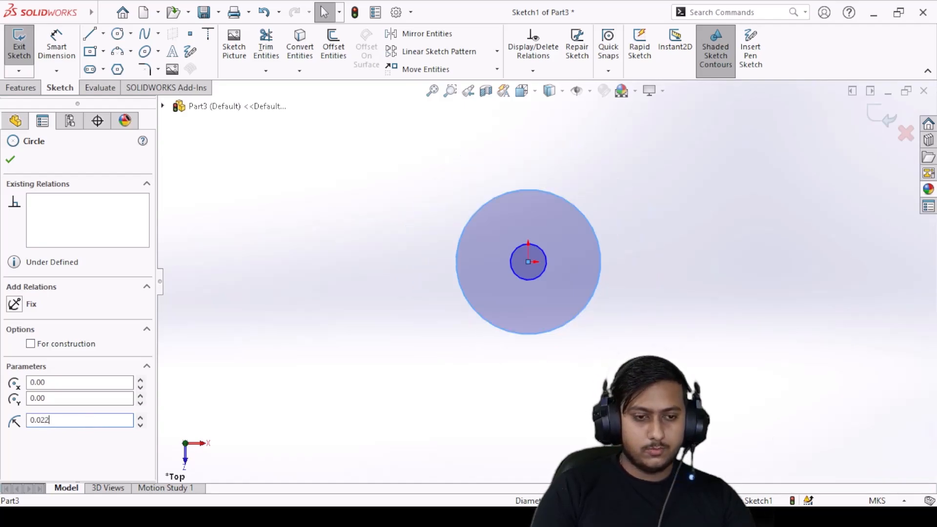
{"action": "key", "text": "Return"}
{"action": "left_click", "coordinate": [10, 159]}
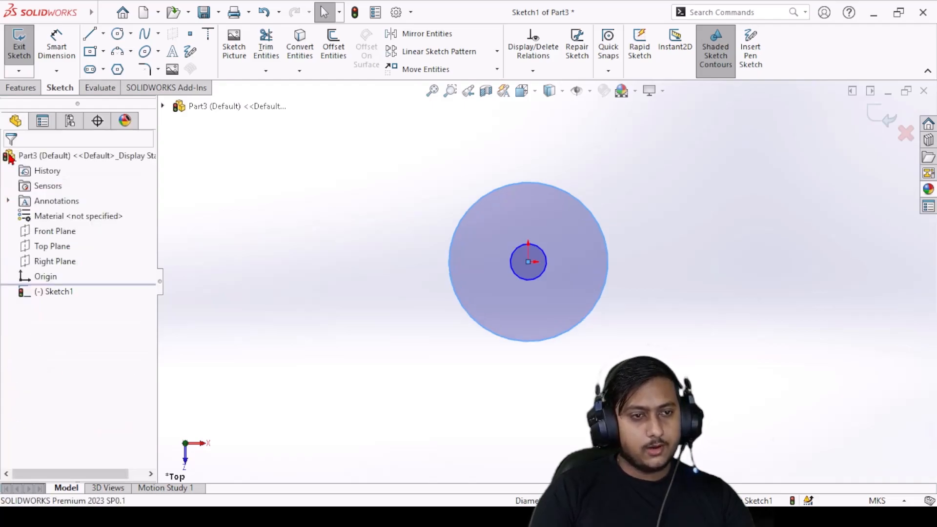
{"action": "scroll", "coordinate": [579, 259], "scroll_direction": "down", "scroll_amount": 4}
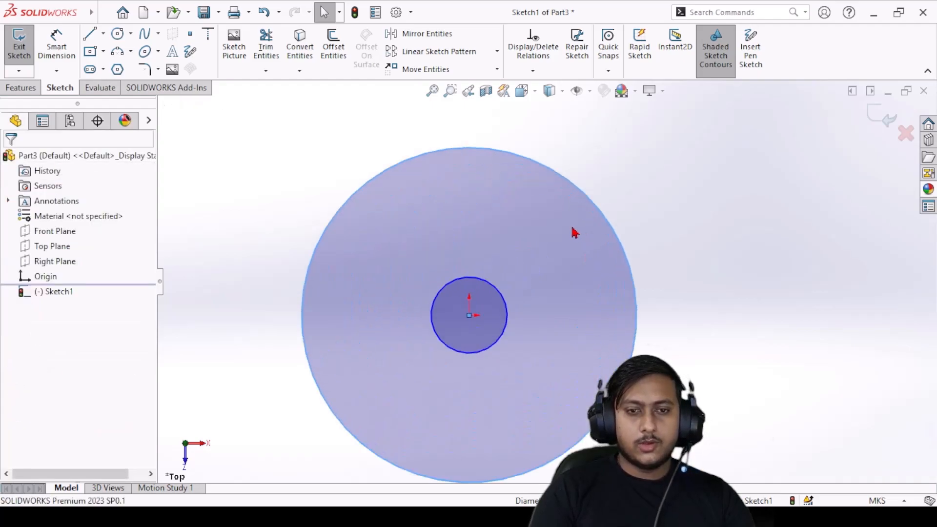
Step: Extrude the ring between the two circles as a blind boss 0.01 m deep
{"action": "left_click", "coordinate": [31, 90]}
{"action": "left_click", "coordinate": [24, 46]}
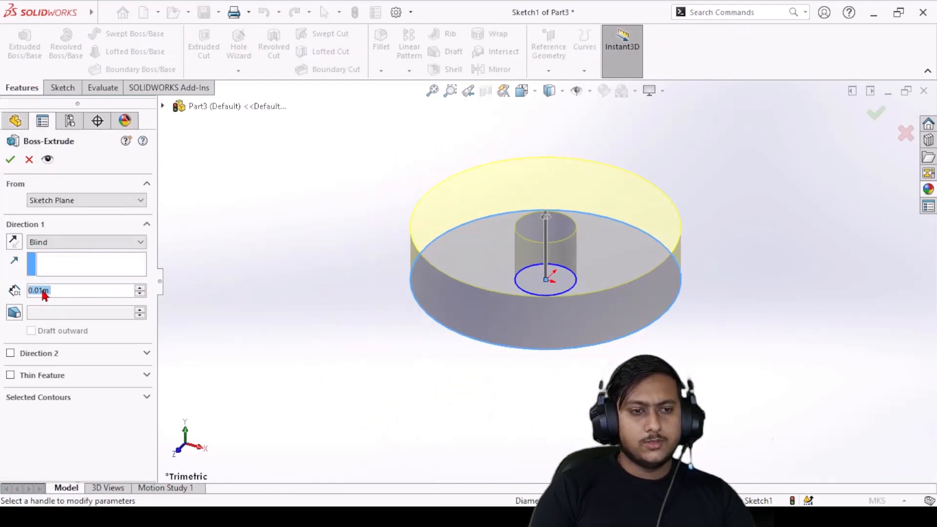
{"action": "left_click", "coordinate": [10, 161]}
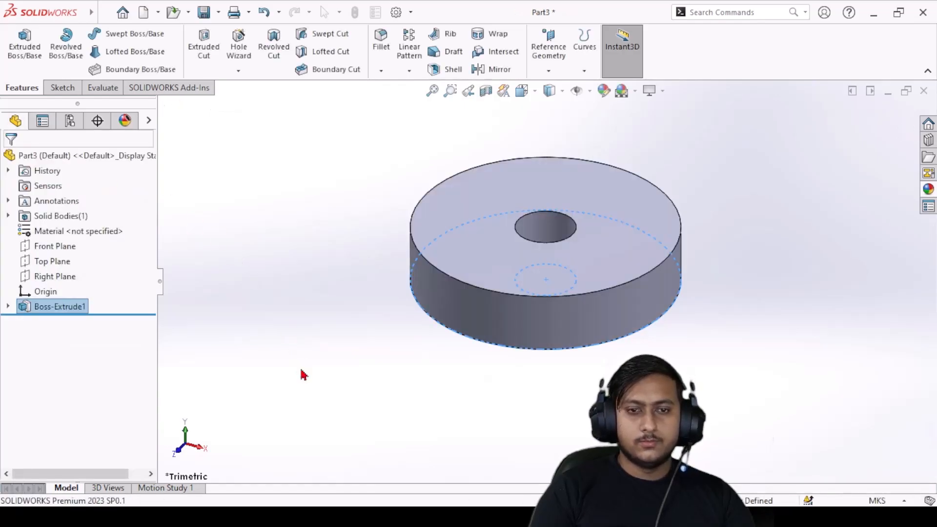
Step: Fillet the hole's and the outer rim's circular edges on both faces of the disc with a 0.0025 m radius
{"action": "scroll", "coordinate": [711, 227], "scroll_direction": "down", "scroll_amount": 3}
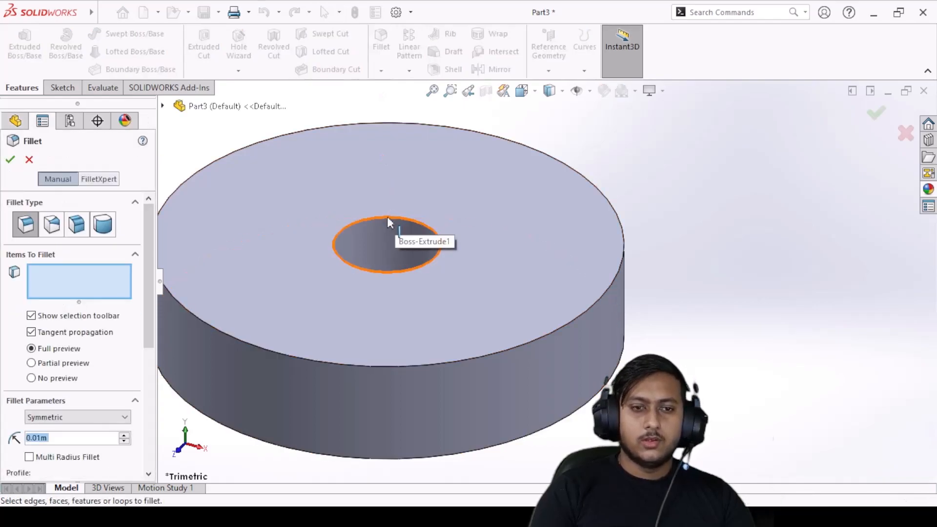
{"action": "left_click", "coordinate": [387, 217]}
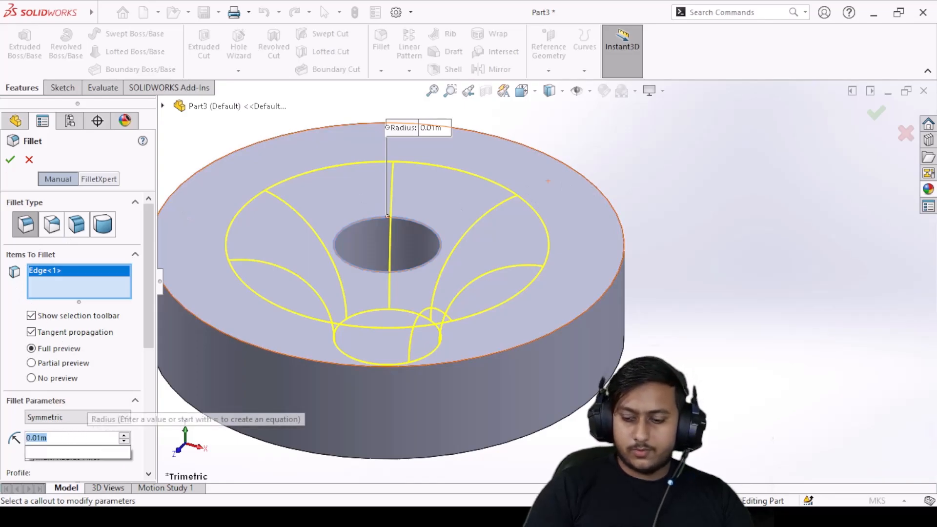
{"action": "type", "text": "0.0025"}
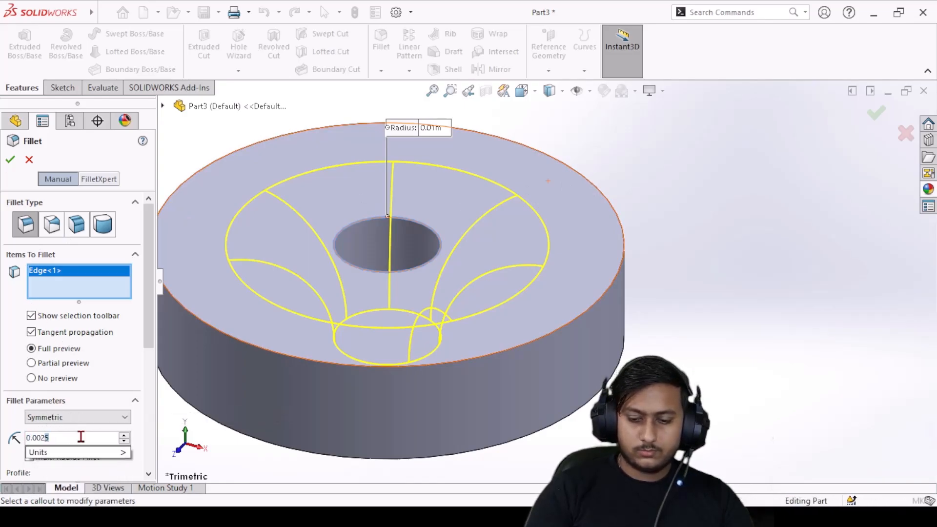
{"action": "key", "text": "Return"}
{"action": "middle_click_drag", "start_coordinate": [435, 276], "coordinate": [464, 352]}
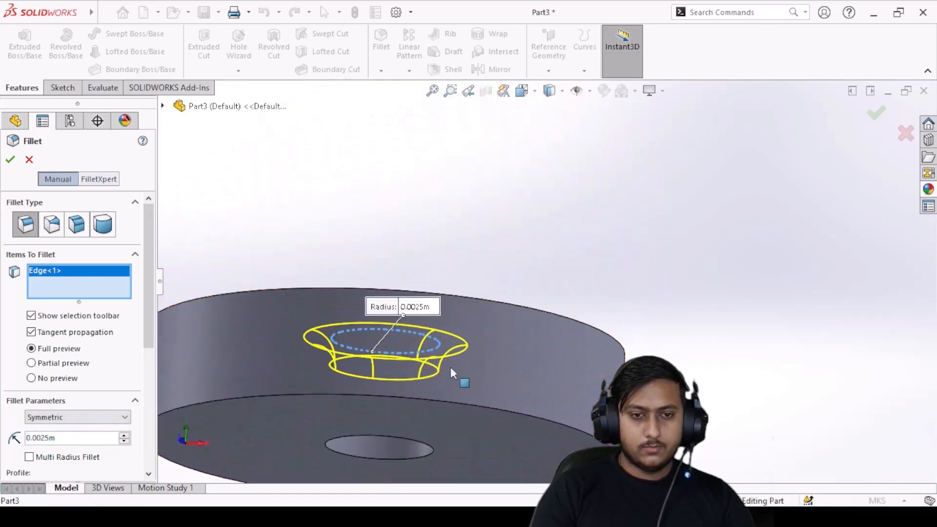
{"action": "left_click", "coordinate": [396, 436]}
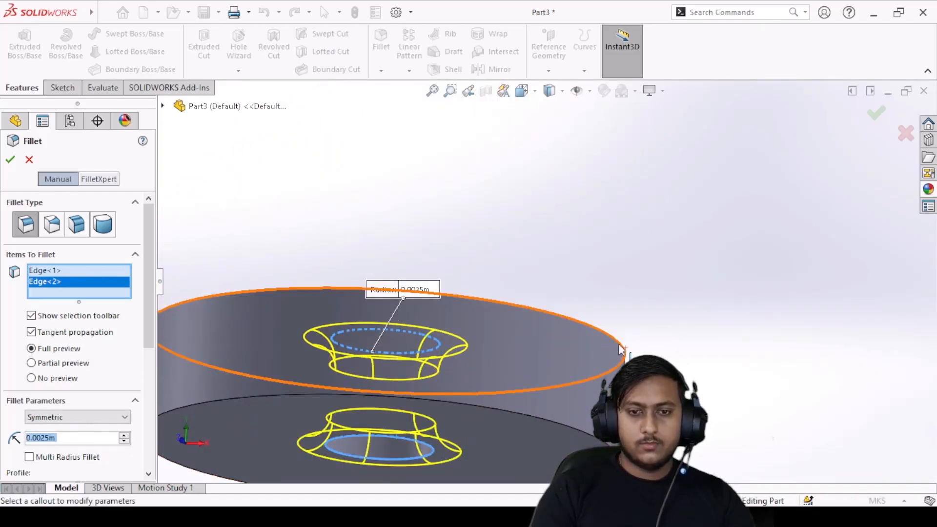
{"action": "left_click", "coordinate": [620, 341]}
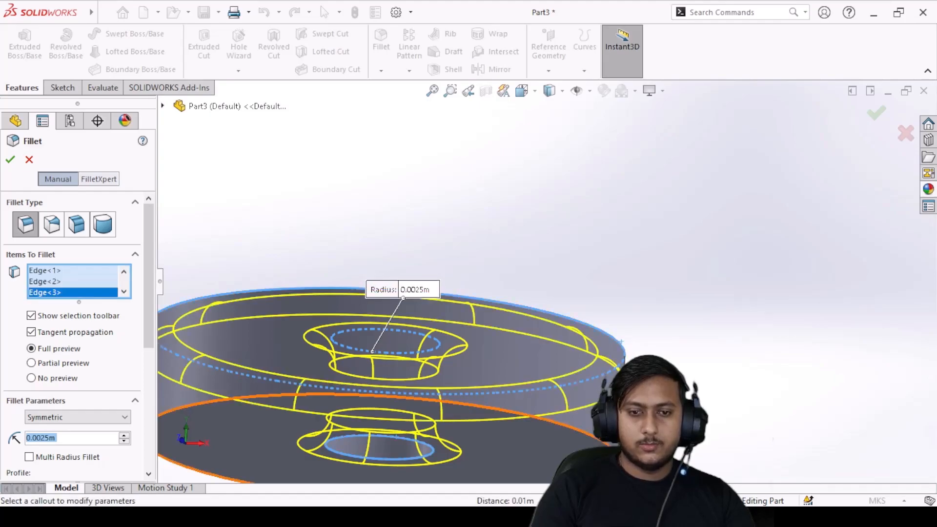
{"action": "left_click", "coordinate": [609, 444]}
{"action": "left_click", "coordinate": [10, 159]}
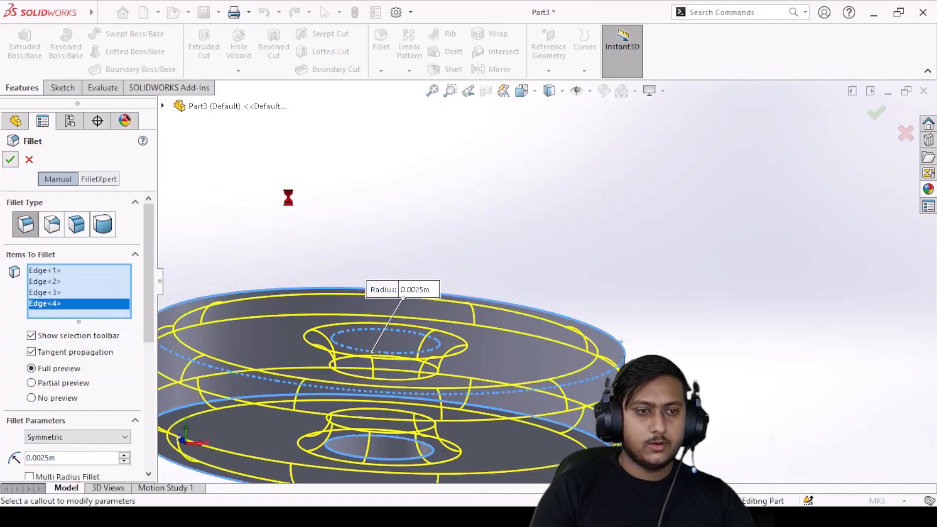
Step: Start a new sketch on the disc's flat upper face
{"action": "middle_click_drag", "start_coordinate": [458, 195], "coordinate": [453, 354]}
{"action": "scroll", "coordinate": [483, 336], "scroll_direction": "up", "scroll_amount": 5}
{"action": "left_click", "coordinate": [492, 265]}
{"action": "right_click", "coordinate": [491, 264]}
{"action": "left_click", "coordinate": [525, 182]}
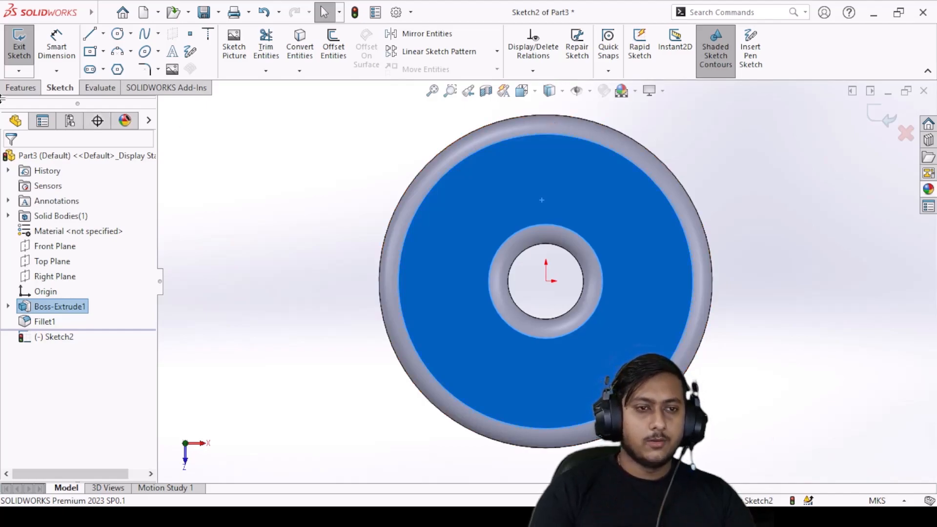
Step: Draw a vertical centerline from the uppermost point of the disc's outer edge down to the edge of the central hole
{"action": "left_click", "coordinate": [103, 33]}
{"action": "left_click", "coordinate": [115, 68]}
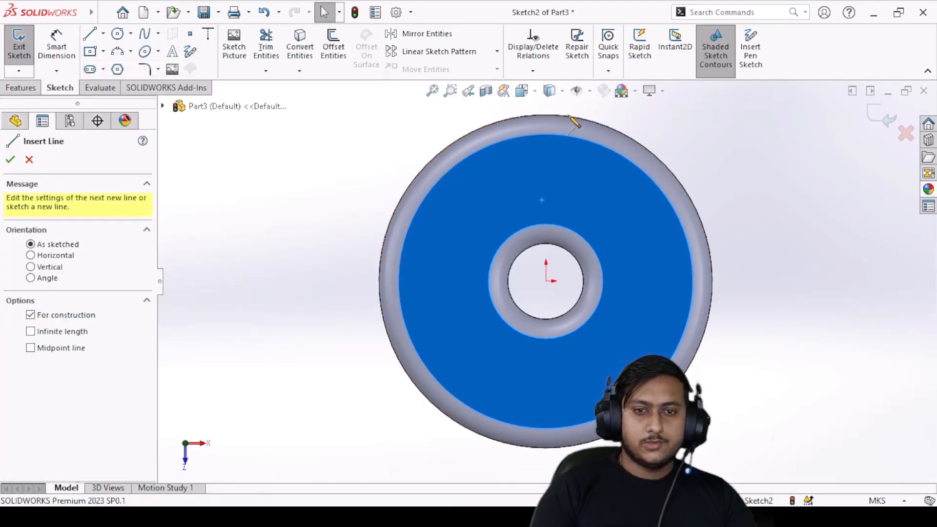
{"action": "left_click", "coordinate": [546, 115]}
{"action": "left_click", "coordinate": [545, 243]}
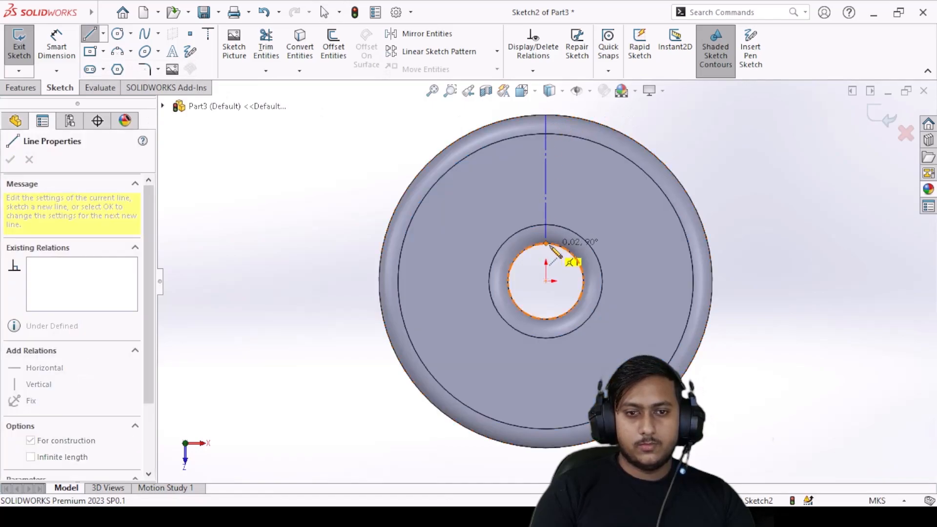
{"action": "key", "text": "Escape"}
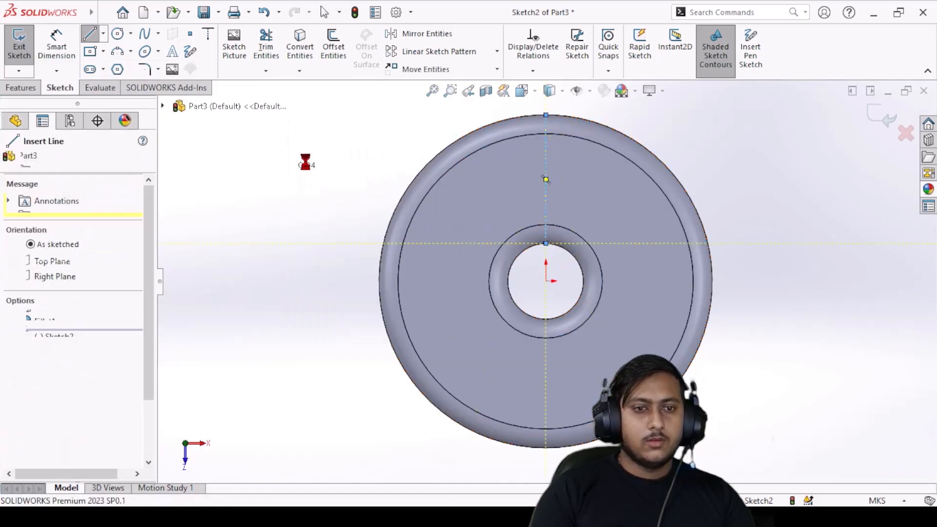
Step: Sketch a horizontal line about 0.00145 m long just outside the disc's outer edge, starting in line with the centerline and running left
{"action": "left_click", "coordinate": [92, 37]}
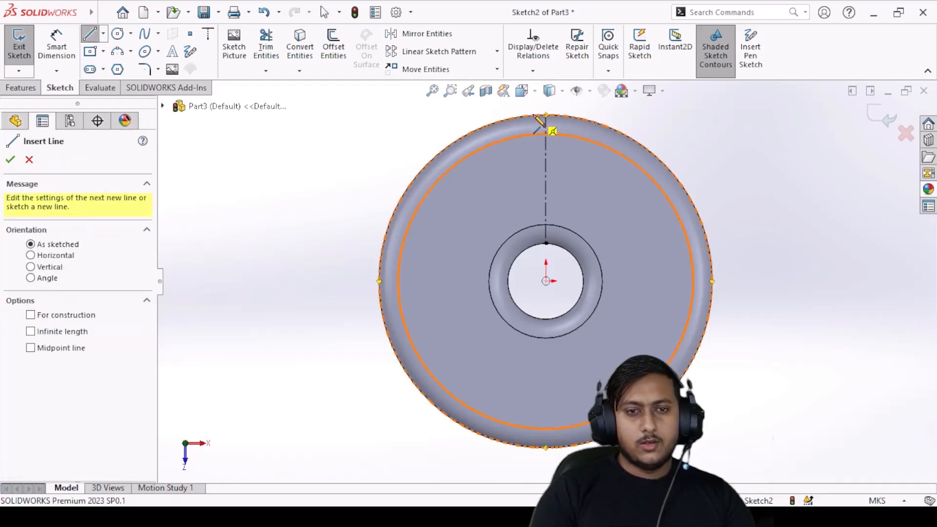
{"action": "left_click", "coordinate": [545, 115]}
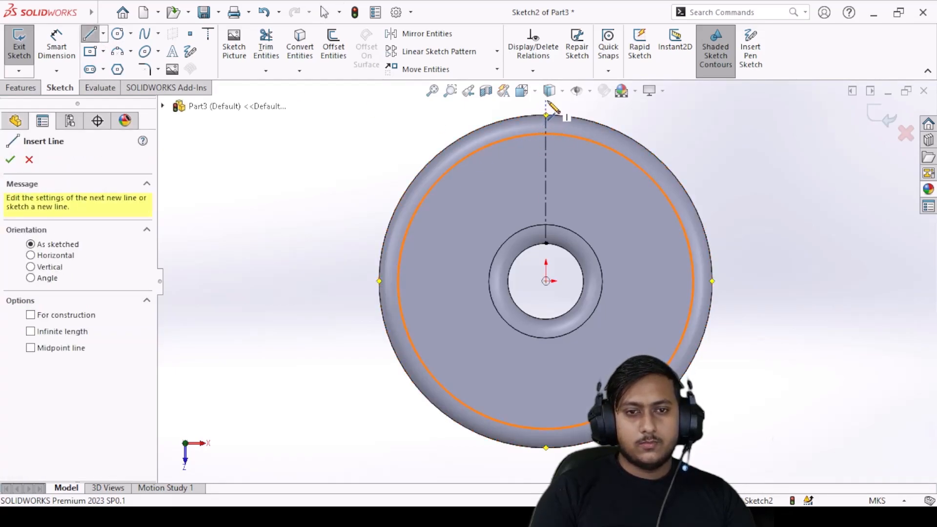
{"action": "left_click", "coordinate": [546, 100]}
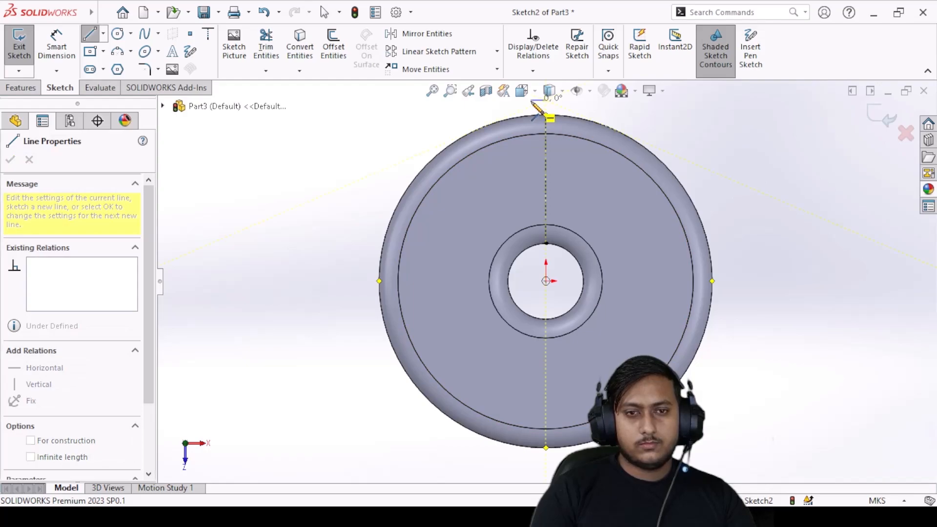
{"action": "left_click", "coordinate": [535, 101]}
{"action": "right_click", "coordinate": [439, 119]}
{"action": "left_click", "coordinate": [454, 128]}
{"action": "scroll", "coordinate": [541, 141], "scroll_direction": "down", "scroll_amount": 8}
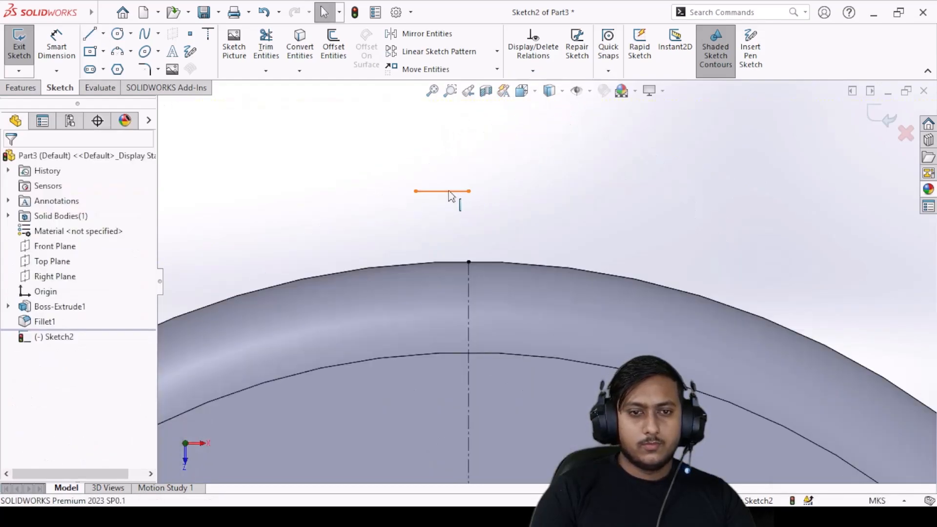
Step: Fix the short line's endpoint that aligns with the centerline and set the line's length to 0.001 m
{"action": "left_click", "coordinate": [451, 192]}
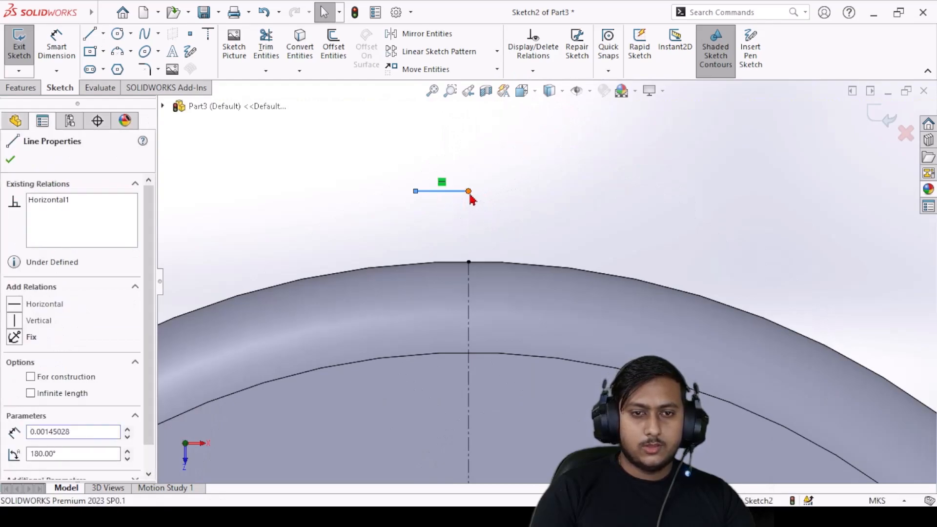
{"action": "right_click", "coordinate": [469, 193]}
{"action": "left_click", "coordinate": [481, 154]}
{"action": "left_click", "coordinate": [514, 195]}
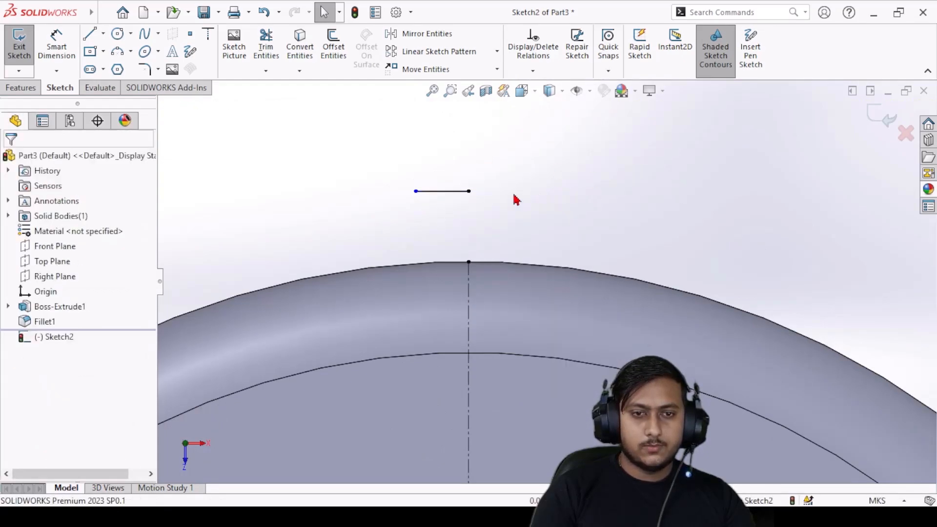
{"action": "left_click", "coordinate": [446, 194]}
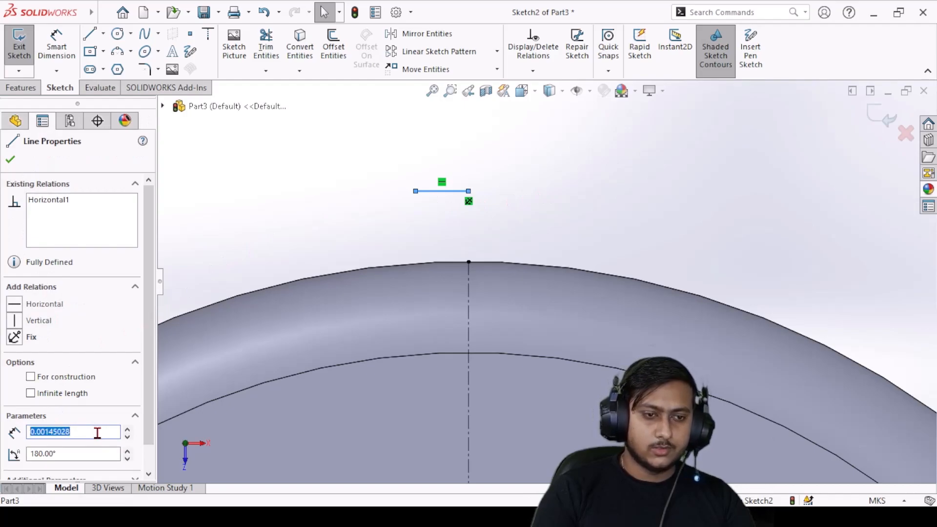
{"action": "type", "text": "0"}
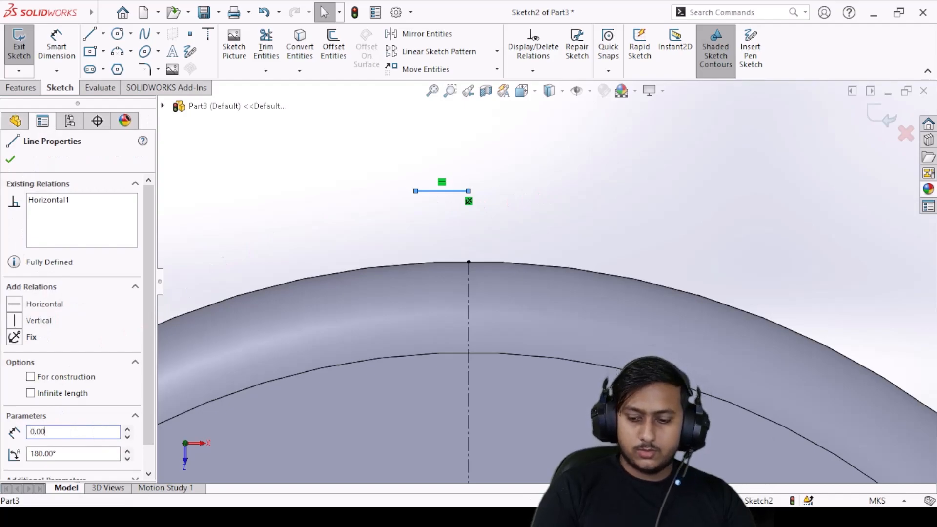
{"action": "key", "text": "Return"}
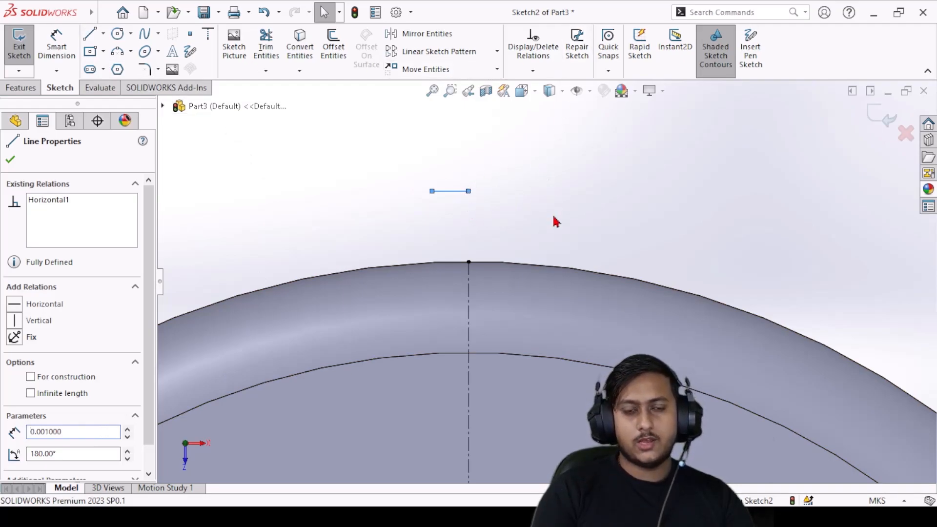
Step: Sketch a vertical line from the short line's free end down into the central hole, with a horizontal line back to the centerline's axis
{"action": "left_click", "coordinate": [89, 35]}
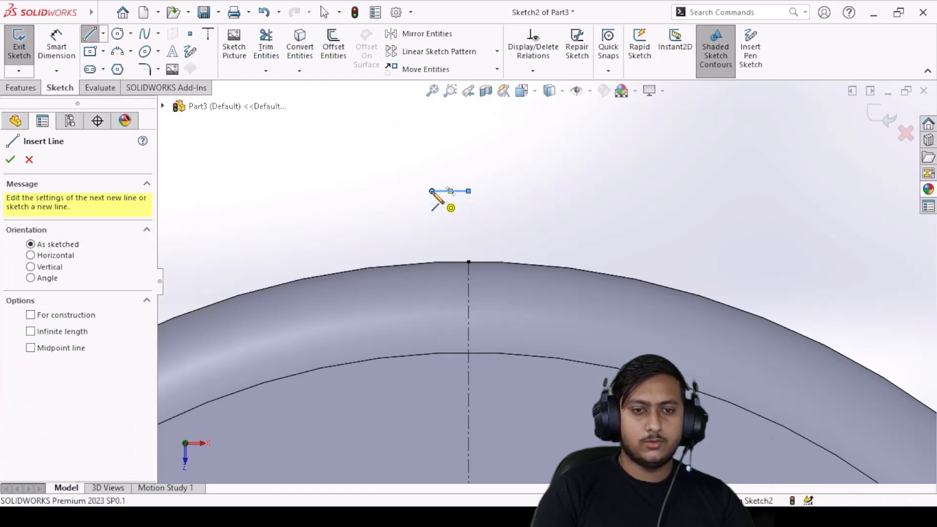
{"action": "left_click", "coordinate": [431, 191]}
{"action": "scroll", "coordinate": [495, 389], "scroll_direction": "up", "scroll_amount": 5}
{"action": "scroll", "coordinate": [532, 446], "scroll_direction": "down", "scroll_amount": 4}
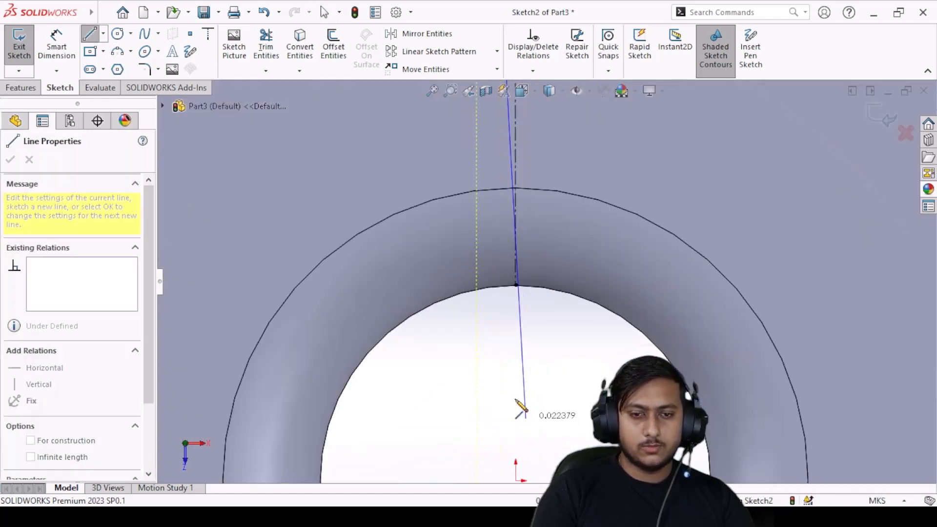
{"action": "left_click", "coordinate": [477, 323]}
{"action": "left_click", "coordinate": [515, 323]}
{"action": "right_click", "coordinate": [320, 182]}
{"action": "left_click", "coordinate": [347, 191]}
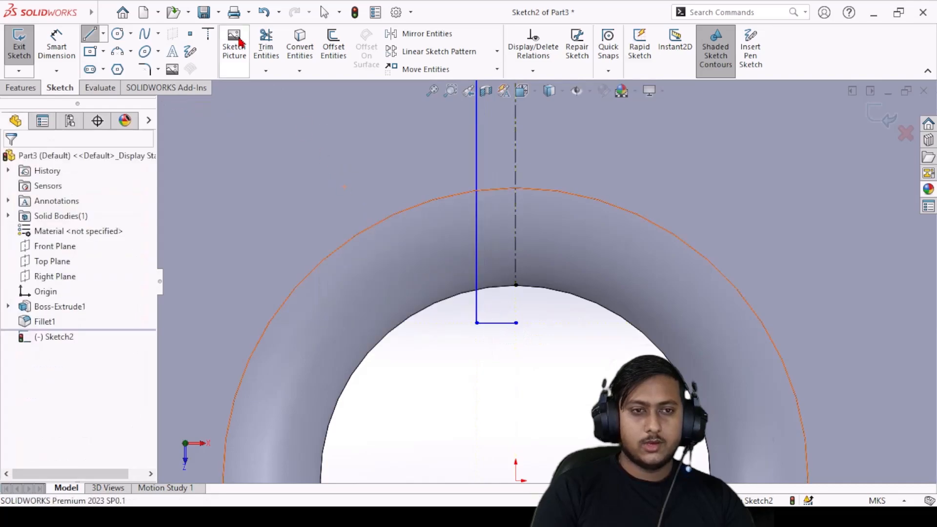
Step: Mirror the three solid sketch lines about the centerline to close the narrow slot profile
{"action": "left_click", "coordinate": [424, 33]}
{"action": "left_click", "coordinate": [497, 323]}
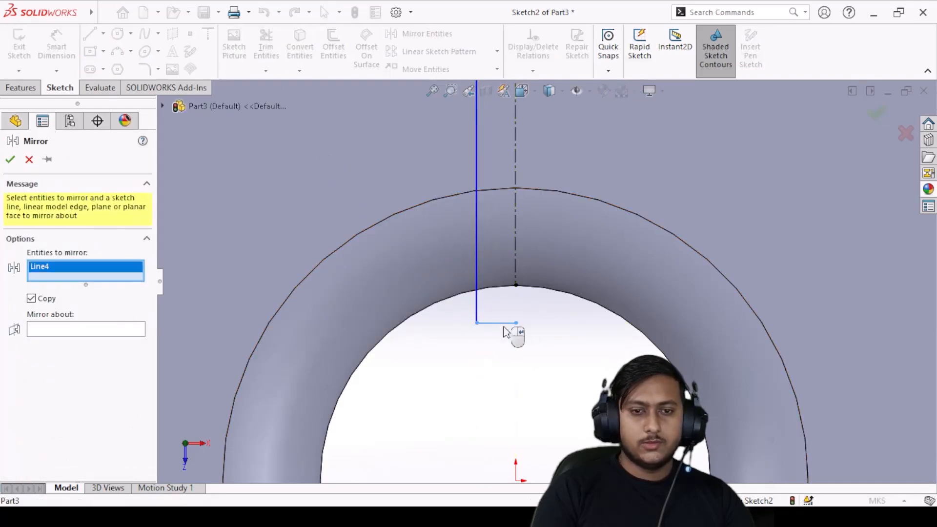
{"action": "left_click", "coordinate": [477, 309]}
{"action": "scroll", "coordinate": [546, 278], "scroll_direction": "up", "scroll_amount": 4}
{"action": "scroll", "coordinate": [564, 223], "scroll_direction": "up", "scroll_amount": 2}
{"action": "scroll", "coordinate": [545, 165], "scroll_direction": "down", "scroll_amount": 5}
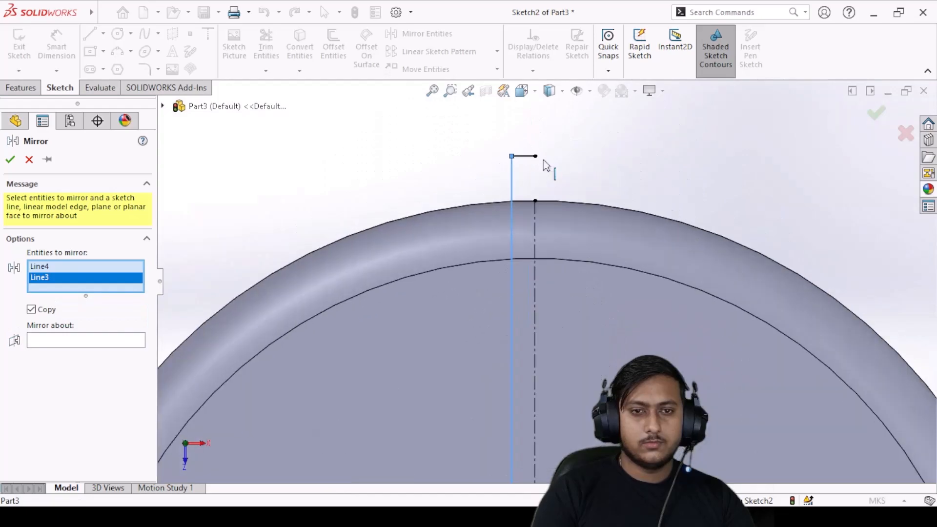
{"action": "left_click", "coordinate": [525, 157]}
{"action": "left_click", "coordinate": [65, 350]}
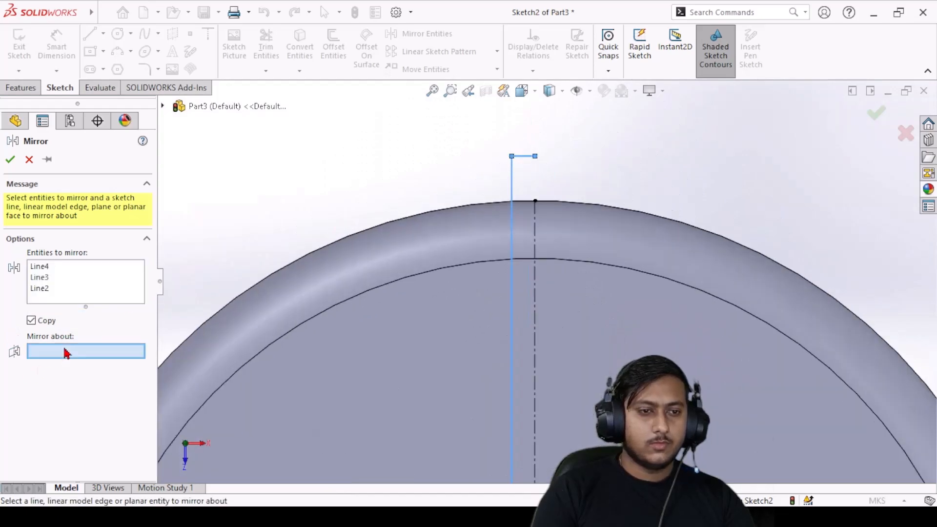
{"action": "left_click", "coordinate": [537, 282]}
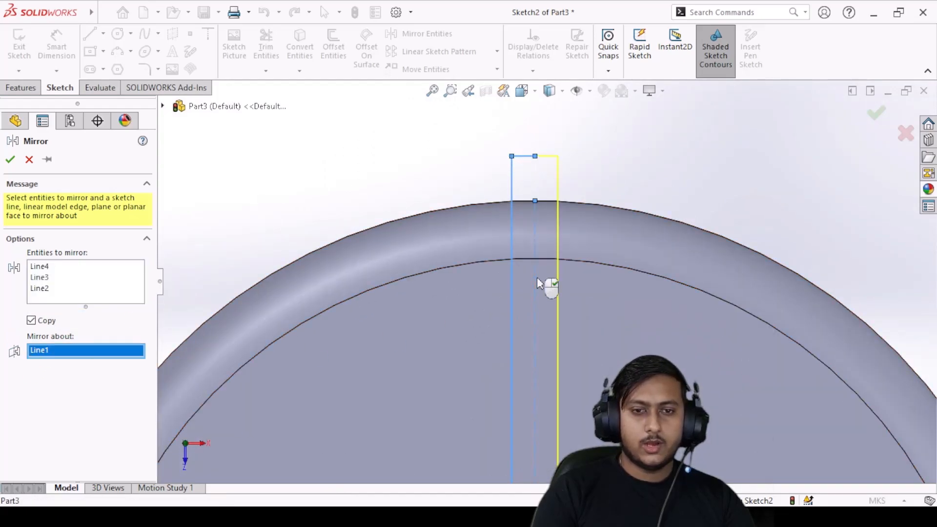
{"action": "left_click", "coordinate": [15, 162]}
Step: Cut the slot profile through the disc as a blind extruded cut 0.016 m deep
{"action": "left_click", "coordinate": [20, 88]}
{"action": "left_click", "coordinate": [204, 49]}
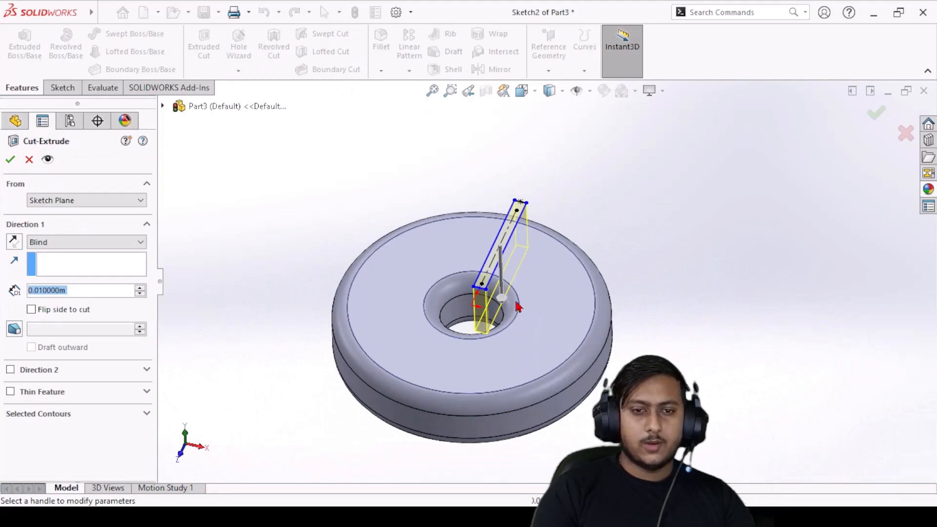
{"action": "left_click_drag", "start_coordinate": [506, 300], "coordinate": [508, 326]}
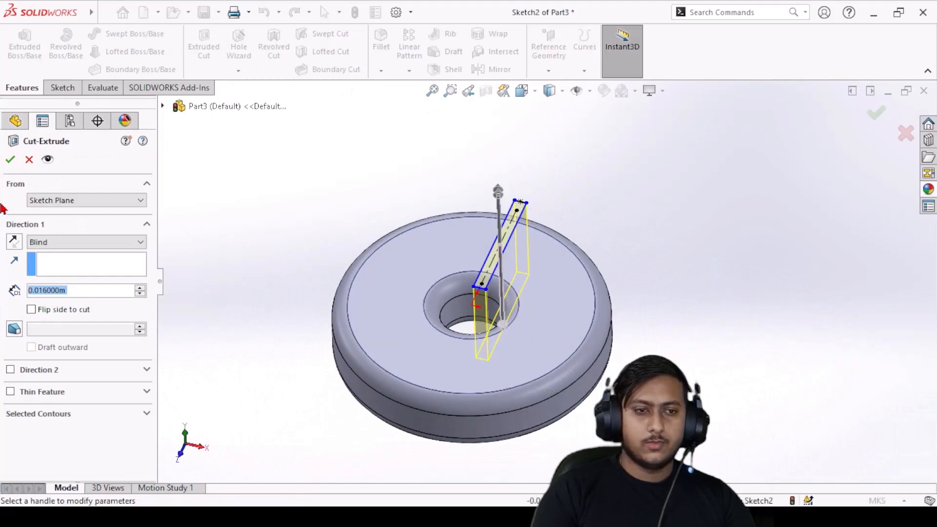
{"action": "left_click", "coordinate": [10, 160]}
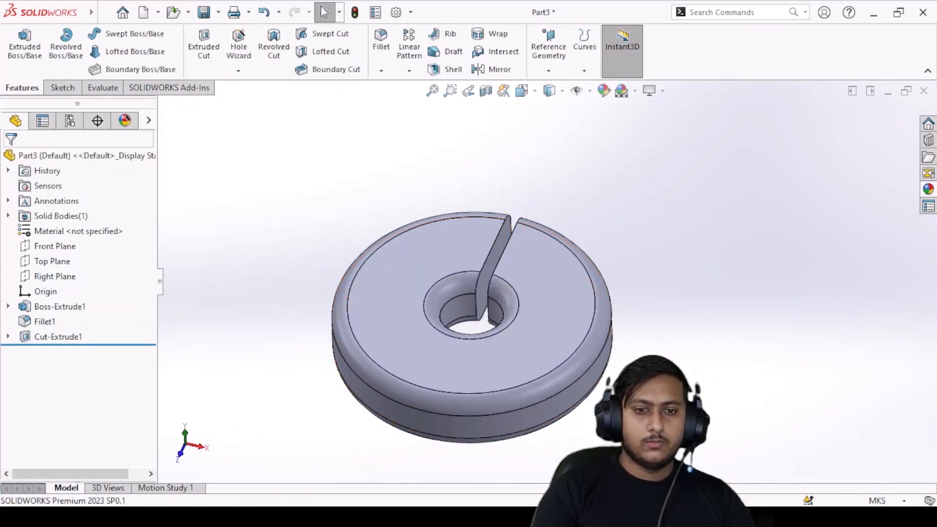
Step: Fillet both side faces of the slot with a 0.0025 m radius
{"action": "middle_click_drag", "start_coordinate": [556, 320], "coordinate": [593, 325]}
{"action": "scroll", "coordinate": [440, 287], "scroll_direction": "down", "scroll_amount": 3}
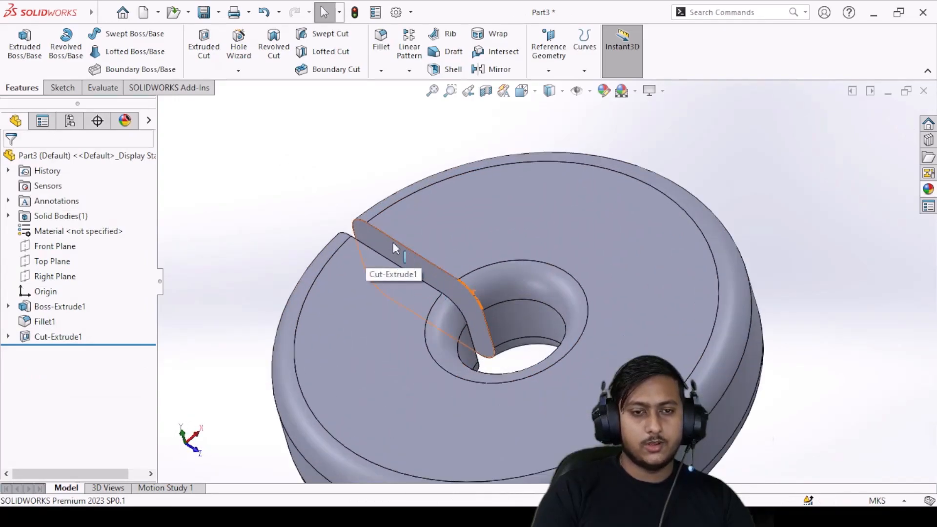
{"action": "left_click", "coordinate": [381, 41]}
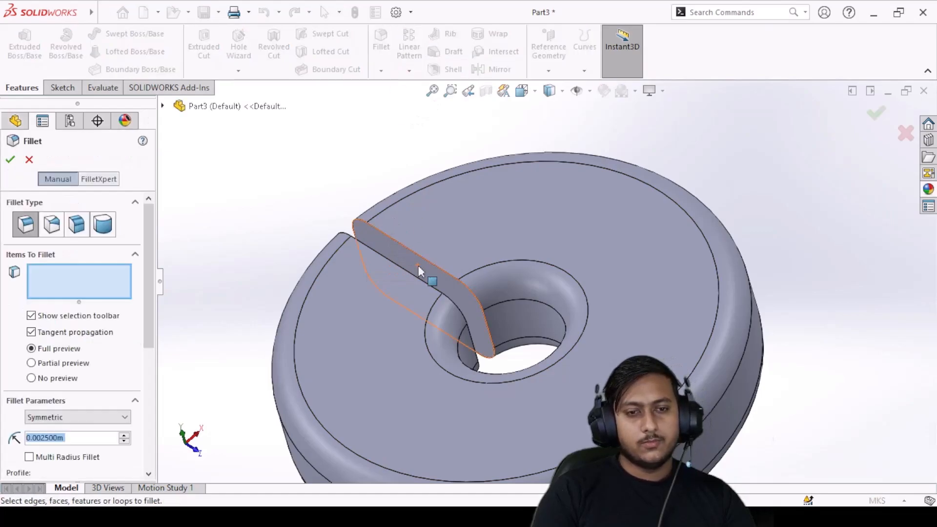
{"action": "left_click", "coordinate": [417, 265]}
{"action": "middle_click_drag", "start_coordinate": [418, 266], "coordinate": [458, 276]}
{"action": "left_click", "coordinate": [451, 285]}
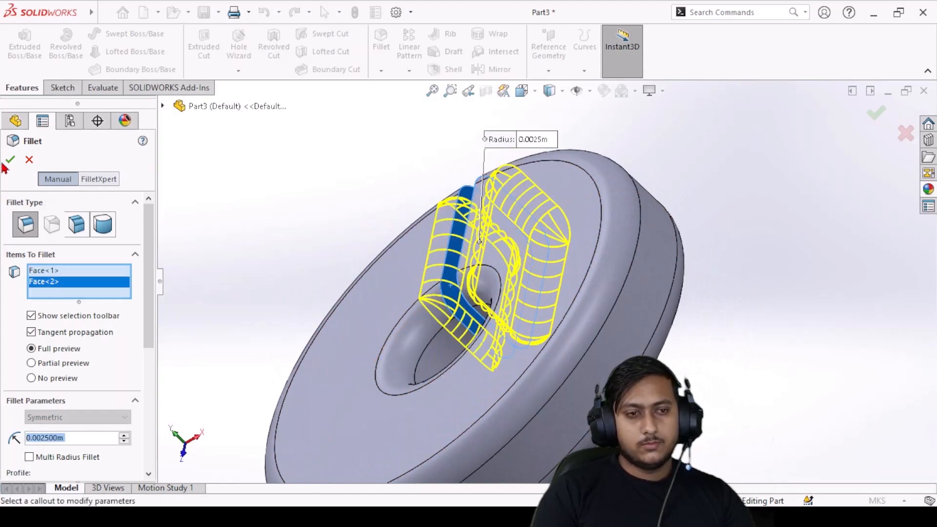
{"action": "middle_click_drag", "start_coordinate": [417, 243], "coordinate": [408, 111]}
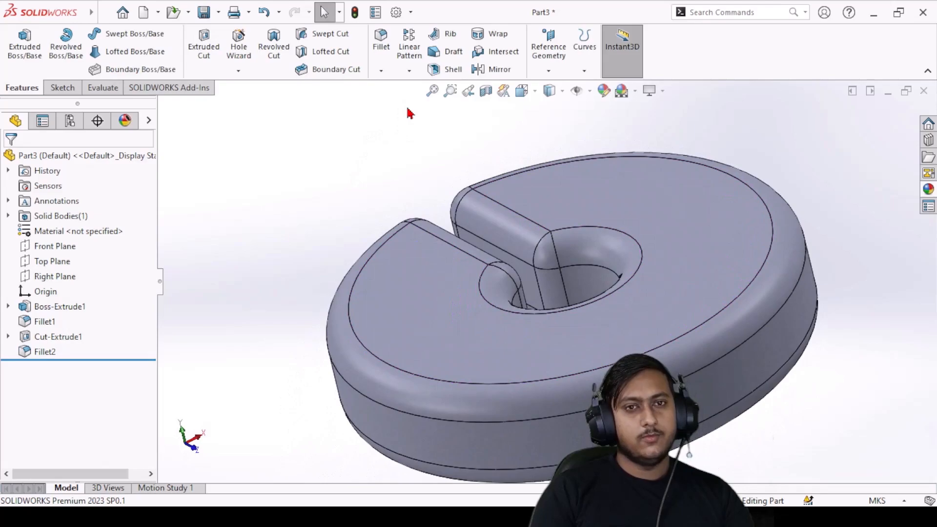